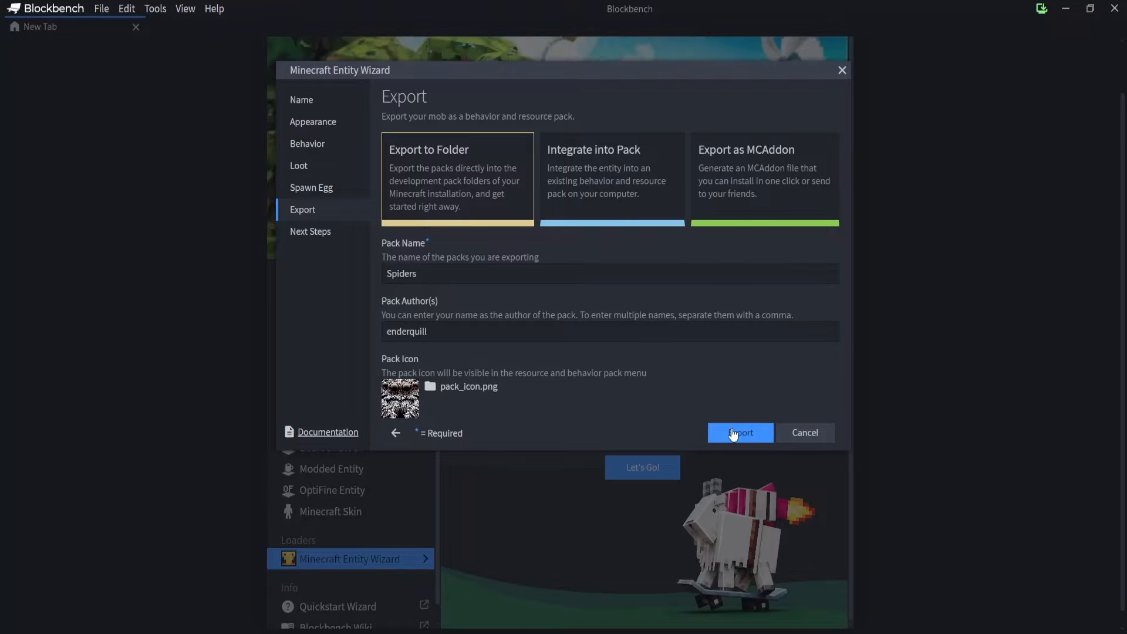
# Export the Spiders resource and behavior packs to the development folders and open the spider model for editing
pyautogui.click(731, 432)
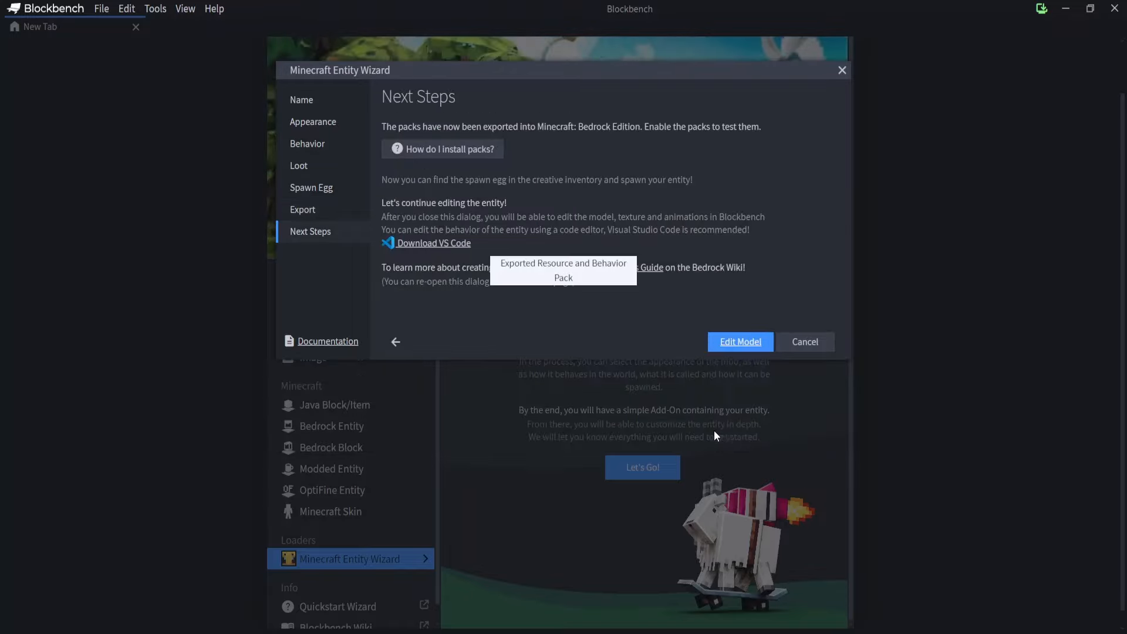
pyautogui.click(741, 338)
pyautogui.moveTo(311, 211); pyautogui.dragTo(395, 372)
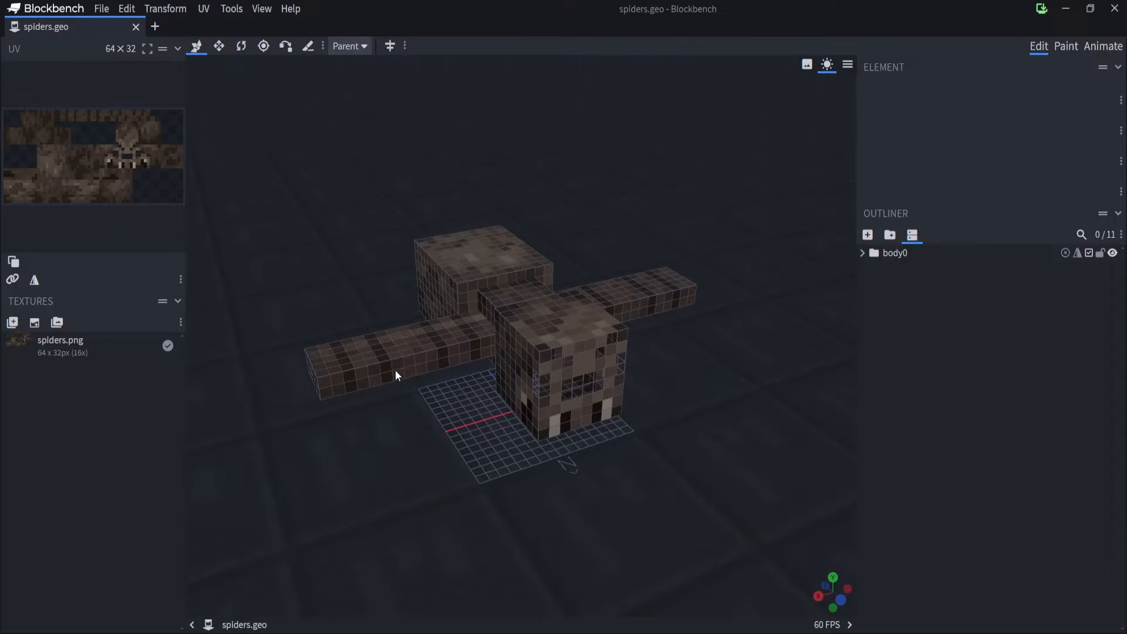
# Enable mirror modeling and shorten the front leg cube (leg6) to 9 units along X from its outer end
pyautogui.click(396, 372)
pyautogui.click(390, 50)
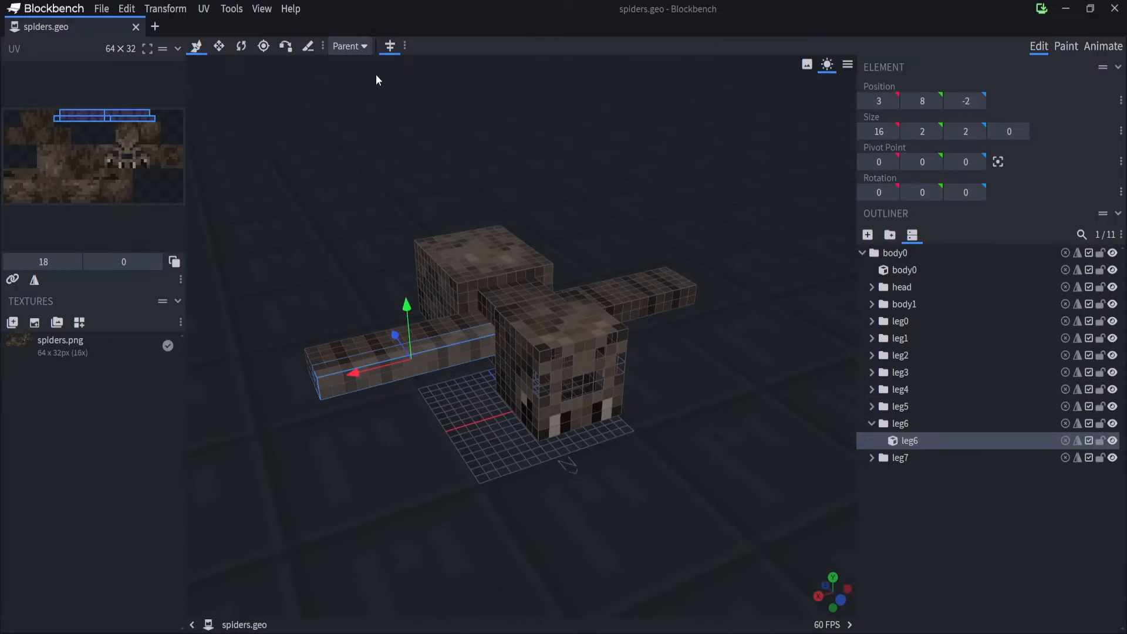
pyautogui.moveTo(300, 295); pyautogui.dragTo(283, 311)
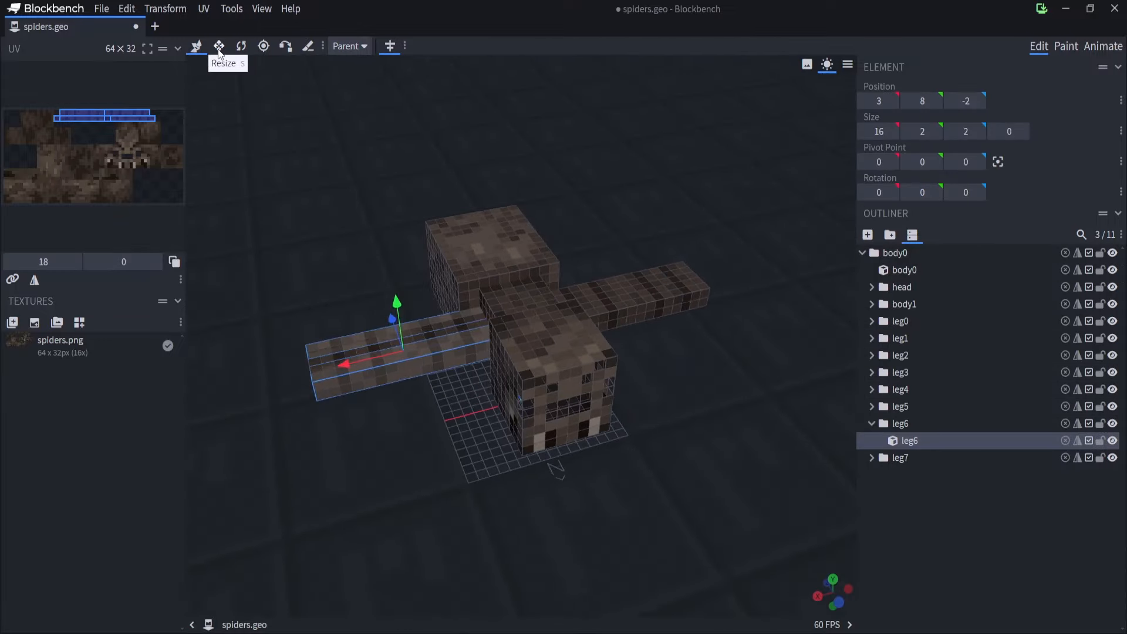
pyautogui.click(219, 47)
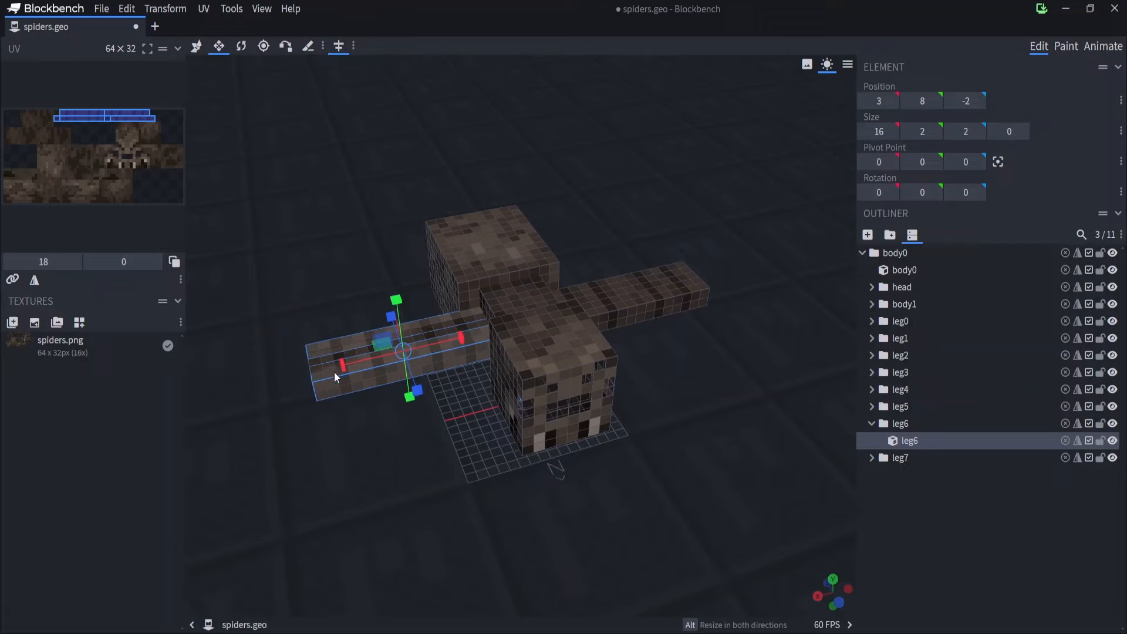
pyautogui.moveTo(344, 366); pyautogui.dragTo(423, 366)
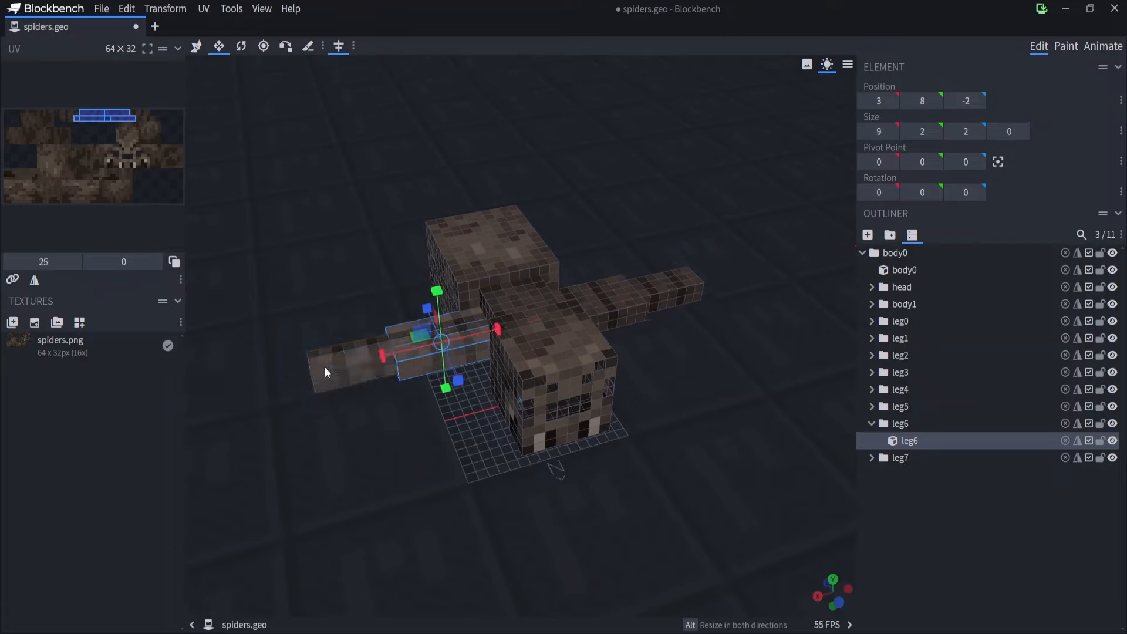
# Shorten the leg4 and leg2 cubes to 9 units along X to match the front leg
pyautogui.click(327, 372)
pyautogui.moveTo(343, 377); pyautogui.dragTo(421, 357)
pyautogui.click(337, 366)
pyautogui.moveTo(349, 369); pyautogui.dragTo(426, 365)
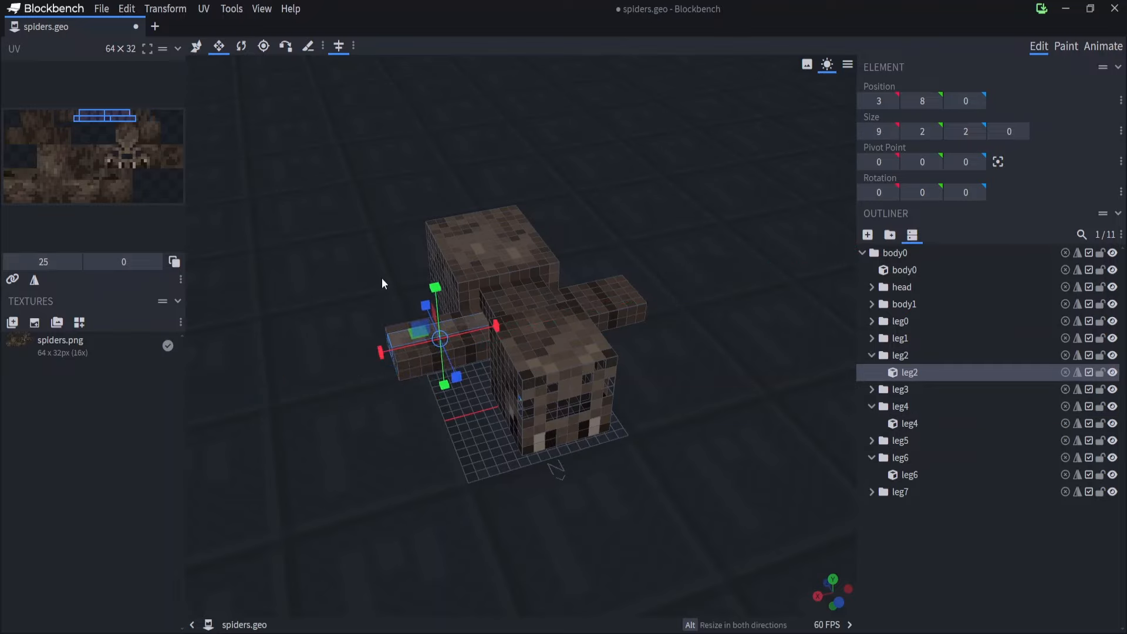
# Rotate the abdomen cube (body1) to -42.5 degrees about X and move it backward behind the body
pyautogui.click(482, 250)
pyautogui.moveTo(372, 263); pyautogui.dragTo(512, 218)
pyautogui.moveTo(425, 265)
pyautogui.mouseDown()
pyautogui.moveTo(427, 305)
pyautogui.moveTo(424, 263)
pyautogui.moveTo(427, 275)
pyautogui.mouseUp()
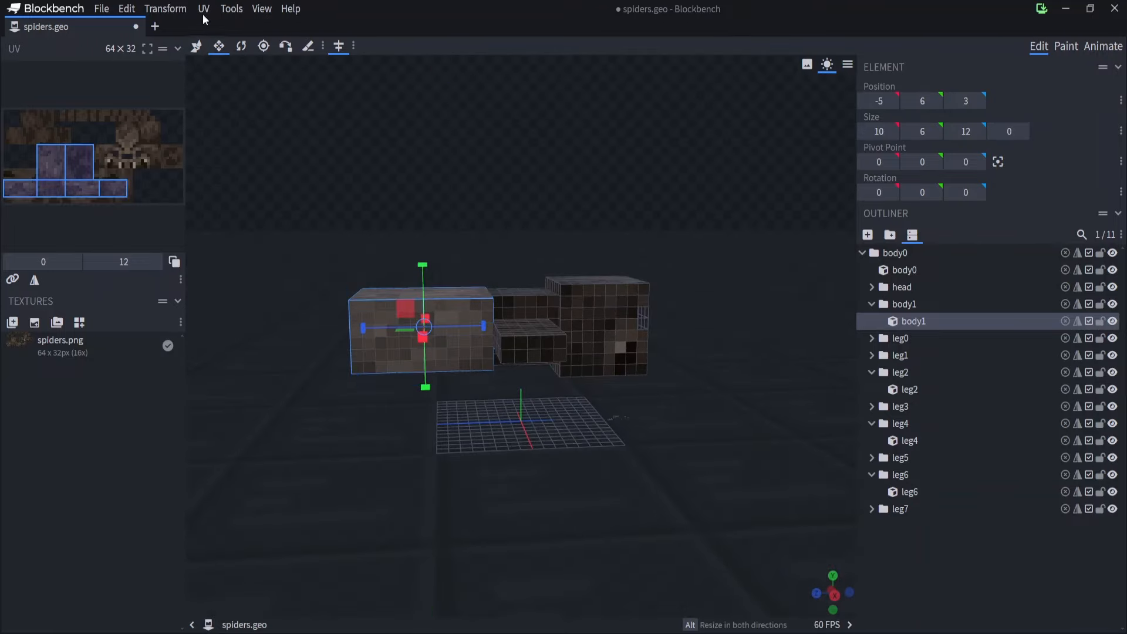
pyautogui.click(196, 45)
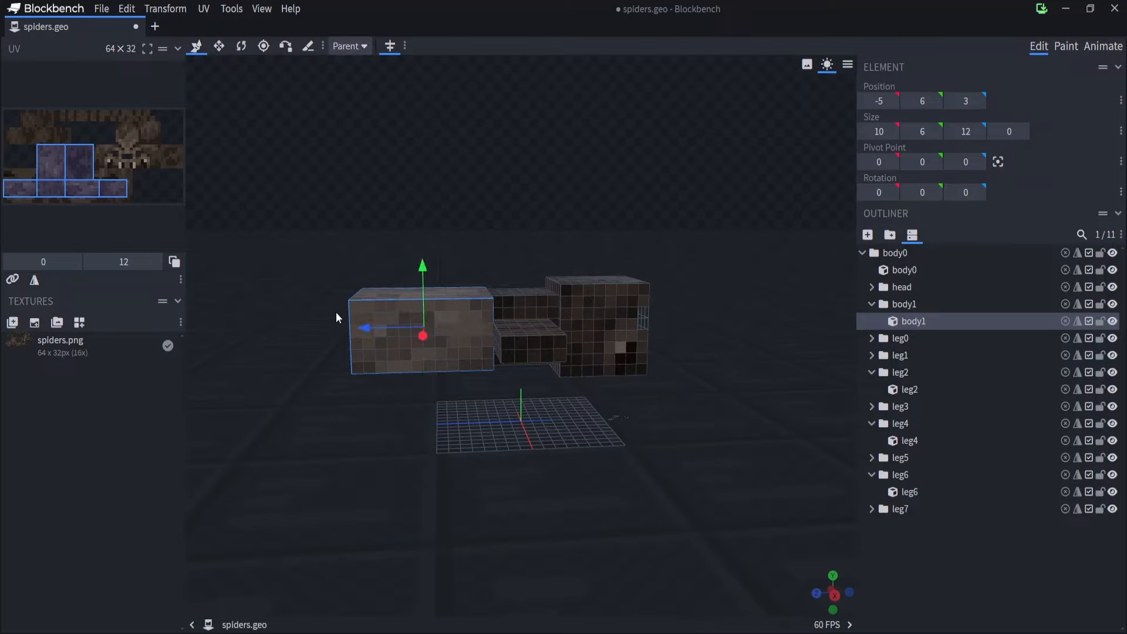
pyautogui.click(239, 48)
pyautogui.moveTo(510, 379); pyautogui.dragTo(540, 359)
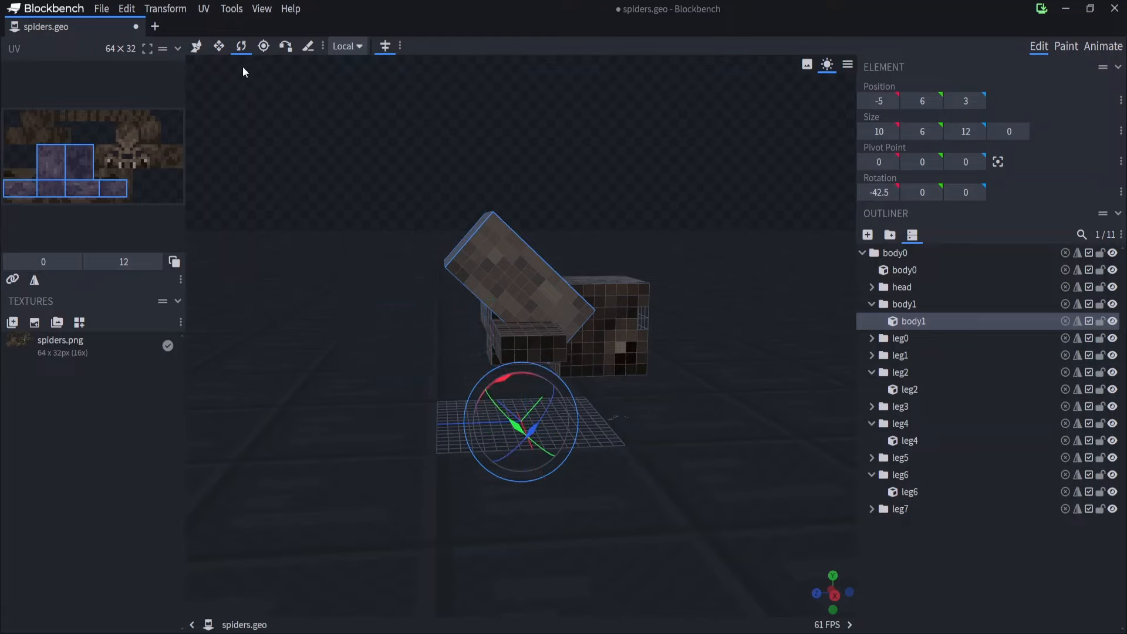
pyautogui.click(196, 45)
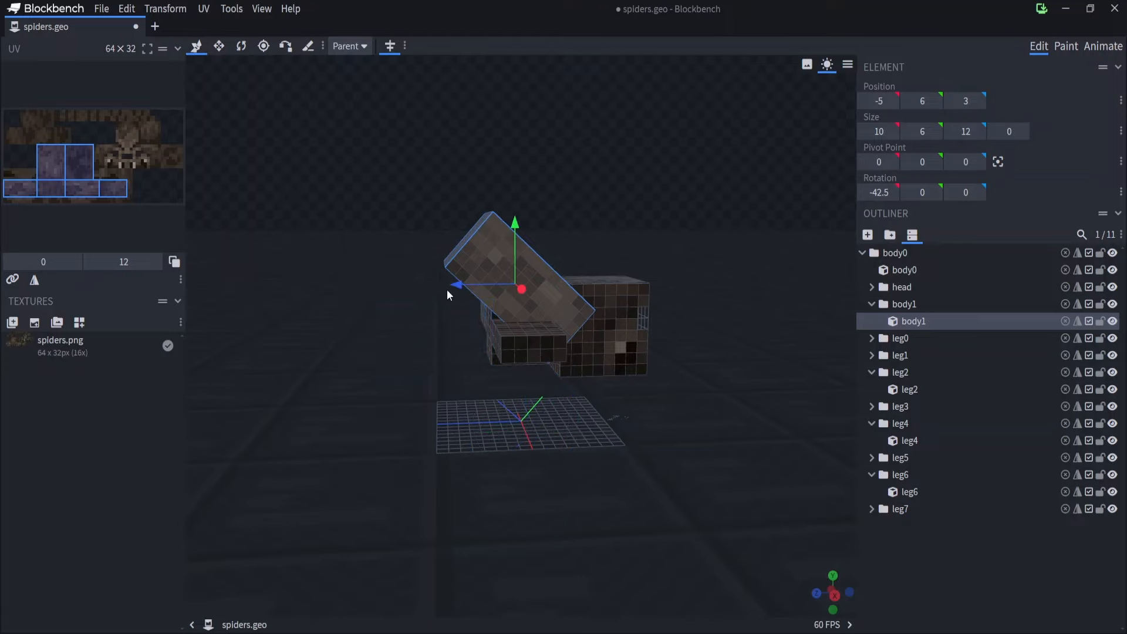
pyautogui.moveTo(458, 288); pyautogui.dragTo(377, 284)
# Duplicate the head cube and move the copy 6 units forward along Z in front of the original head
pyautogui.moveTo(593, 183); pyautogui.dragTo(422, 193)
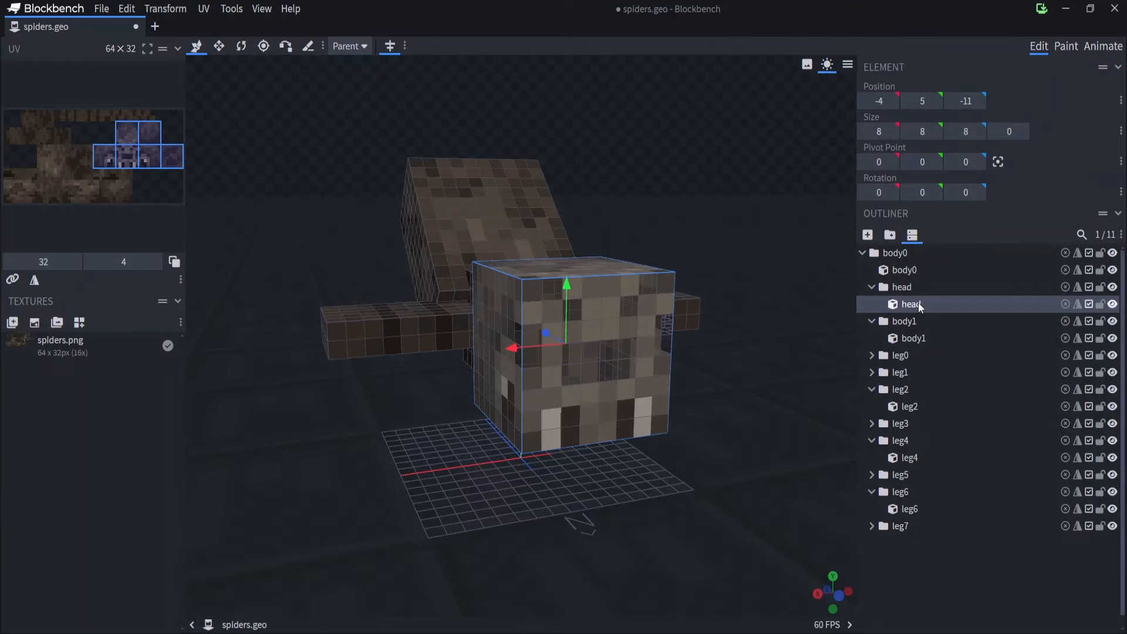
pyautogui.rightClick(919, 306)
pyautogui.click(954, 351)
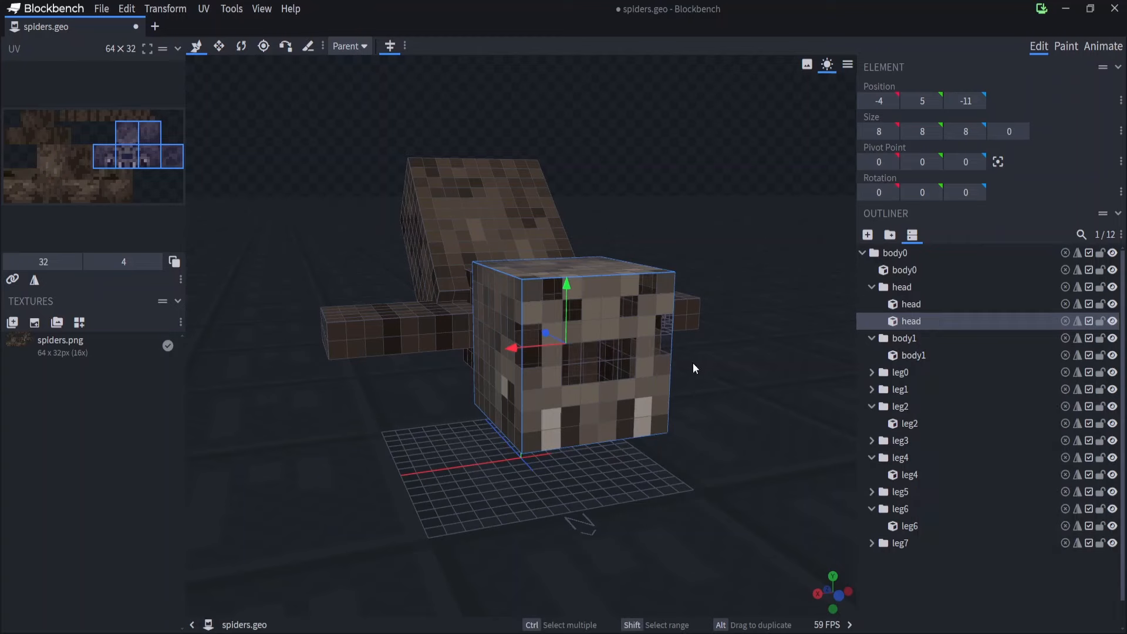
pyautogui.moveTo(755, 288); pyautogui.dragTo(797, 292)
pyautogui.moveTo(569, 318); pyautogui.dragTo(692, 317)
# Resize the duplicated head cube to 2 × 4 × 2, keeping it centred in front of the face
pyautogui.press('s')
pyautogui.moveTo(804, 319); pyautogui.dragTo(759, 312)
pyautogui.keyDown('alt'); pyautogui.moveTo(733, 260); pyautogui.dragTo(737, 294); pyautogui.keyUp('alt')
pyautogui.moveTo(798, 316)
pyautogui.keyDown('alt'); pyautogui.mouseDown()
pyautogui.moveTo(765, 316)
pyautogui.moveTo(778, 317)
pyautogui.mouseUp(); pyautogui.keyUp('alt')
pyautogui.moveTo(702, 196); pyautogui.dragTo(584, 211)
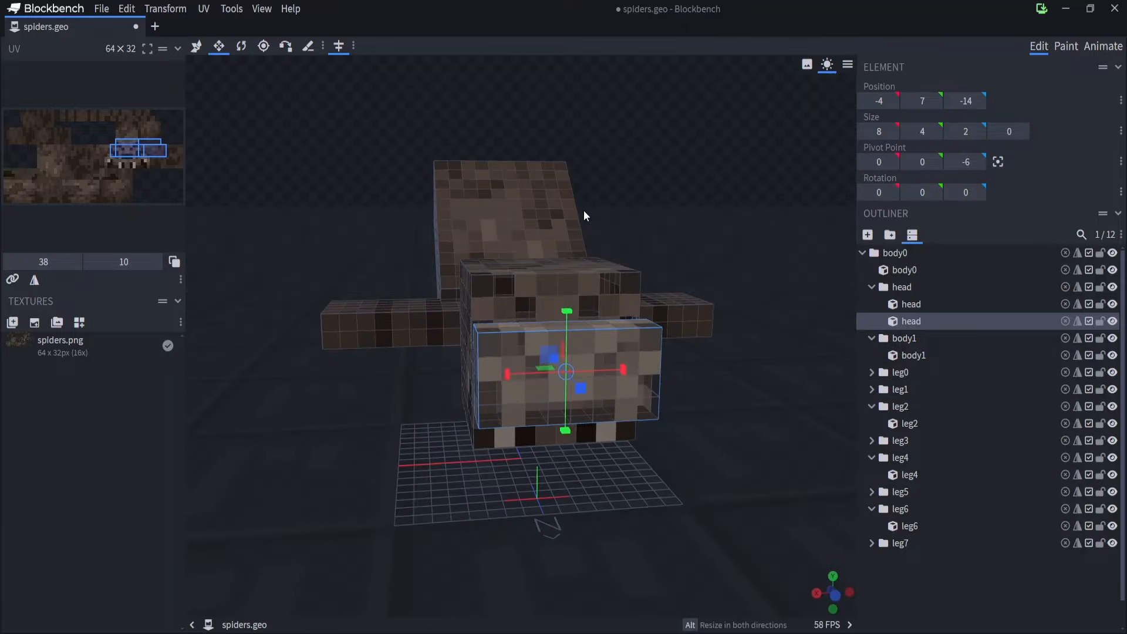
pyautogui.keyDown('alt'); pyautogui.moveTo(624, 372); pyautogui.dragTo(564, 376); pyautogui.keyUp('alt')
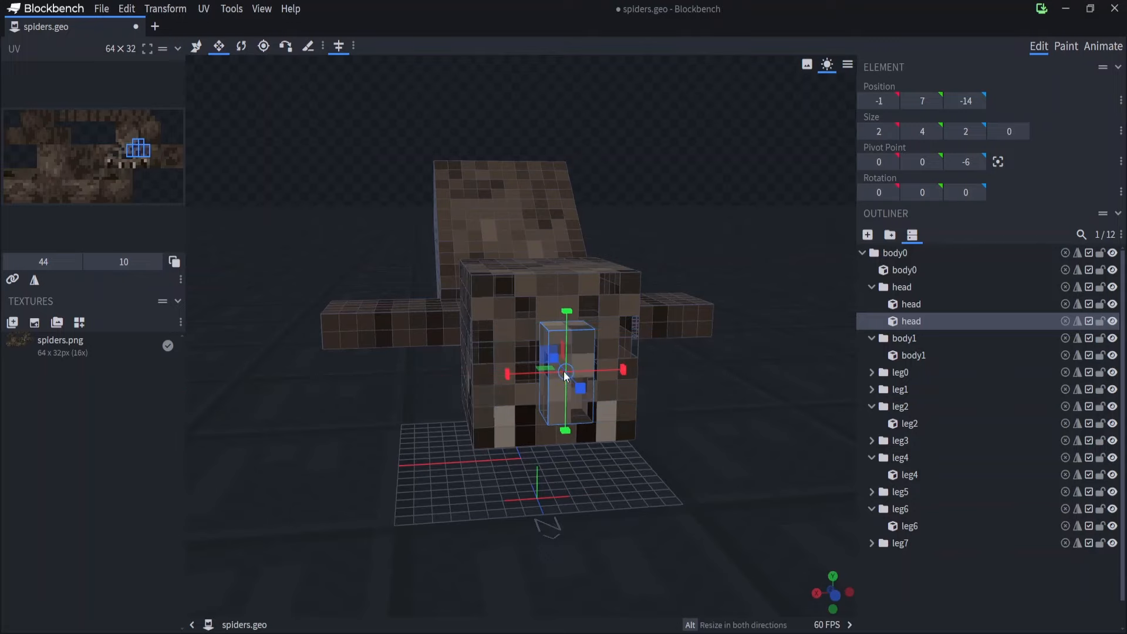
# Resize the spiders.png texture to 128 × 64 using Scale mode
pyautogui.rightClick(89, 143)
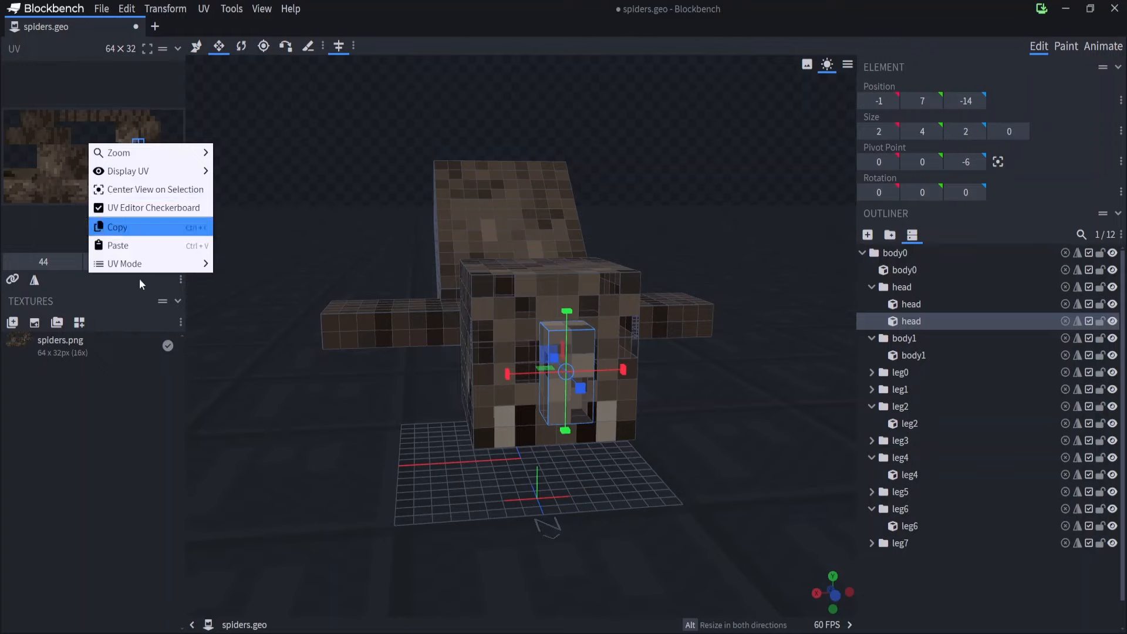
pyautogui.rightClick(105, 355)
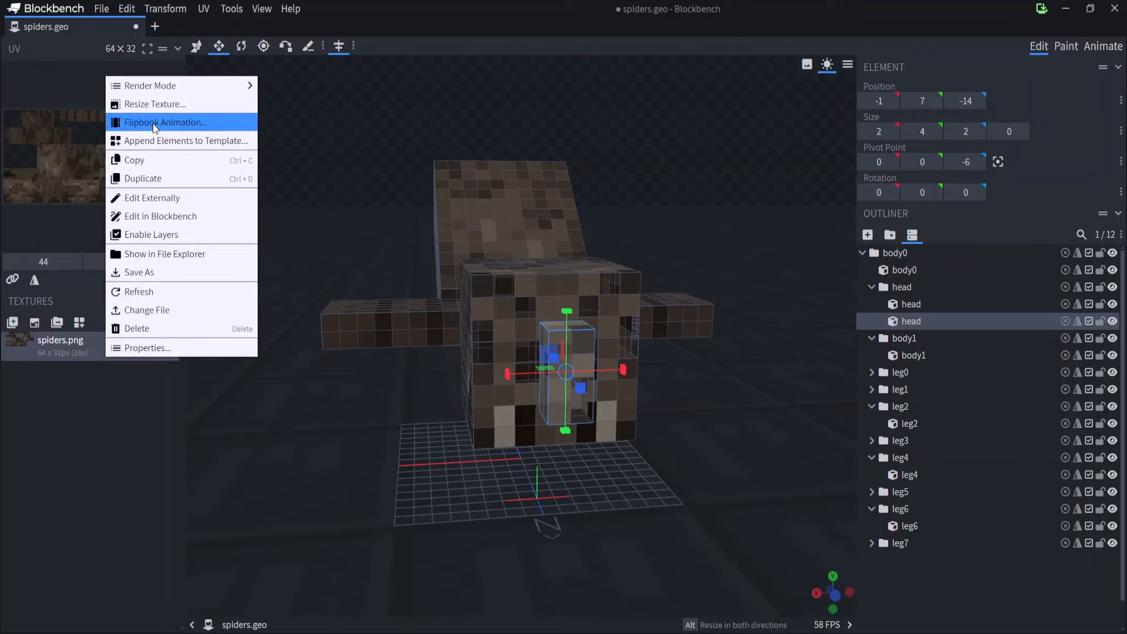
pyautogui.moveTo(173, 81)
pyautogui.click(175, 97)
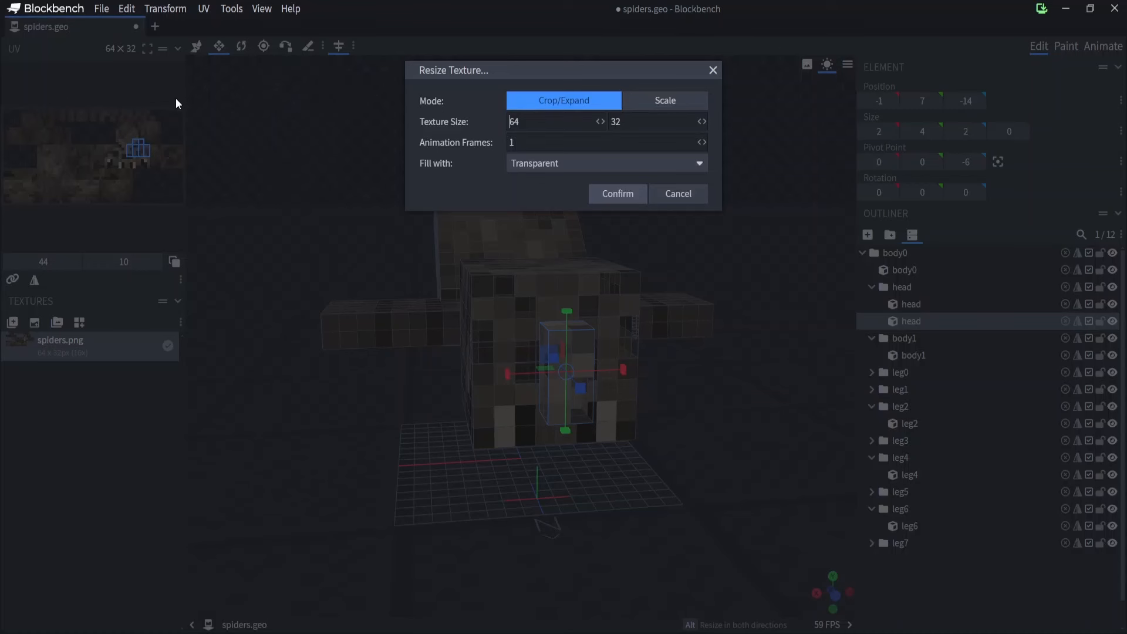
pyautogui.click(667, 103)
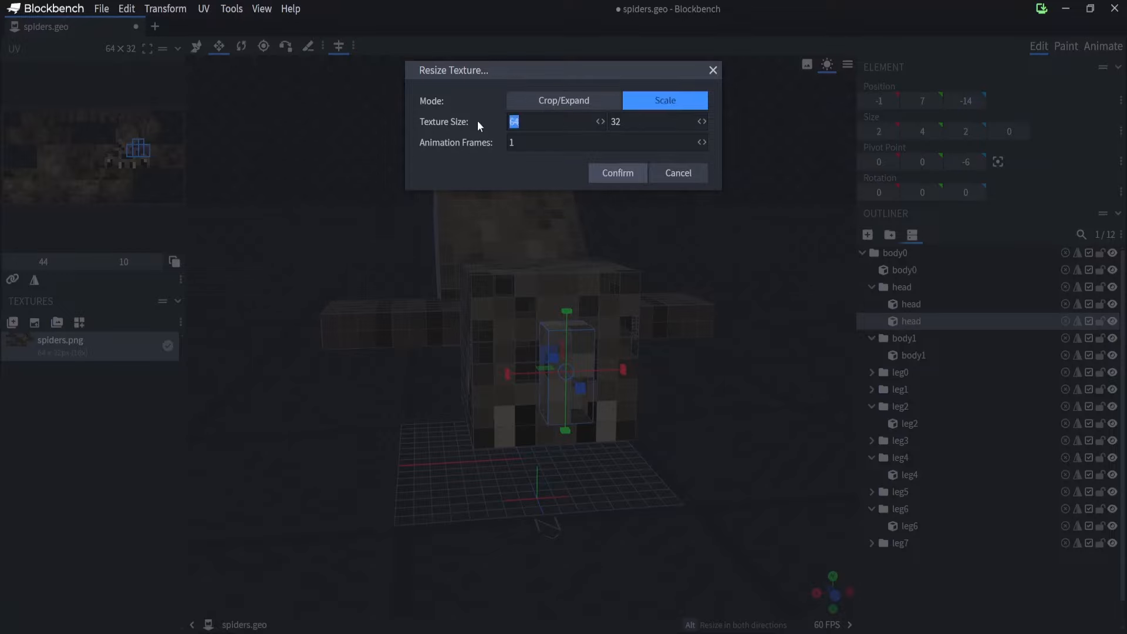
pyautogui.write('128')
pyautogui.press('Tab')
pyautogui.write('64')
pyautogui.click(616, 173)
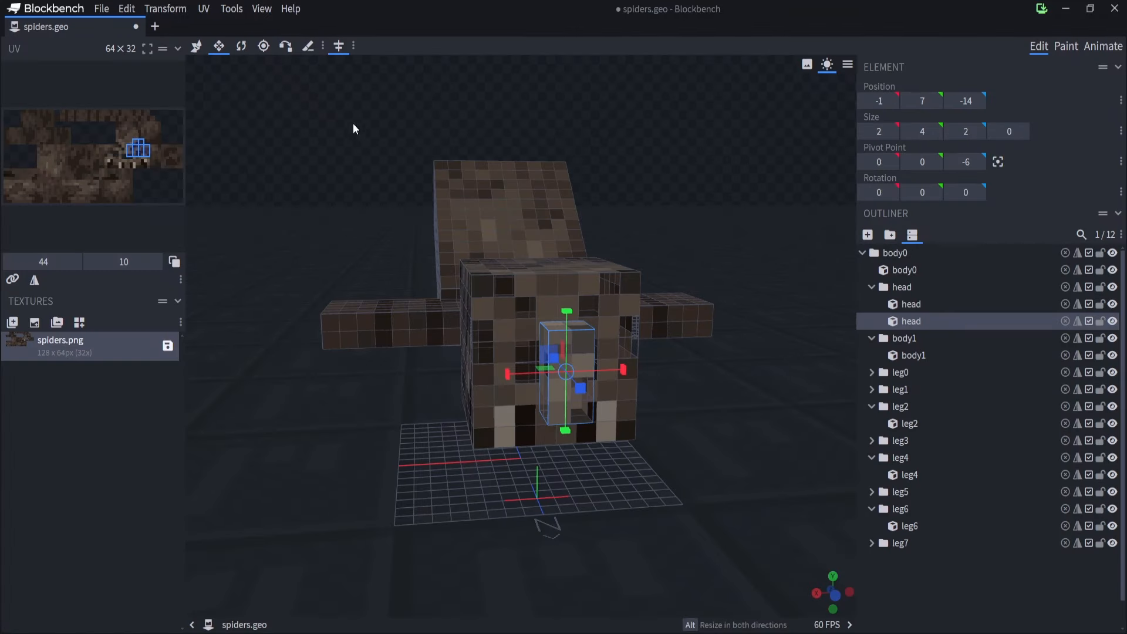
# Move the small mirrored head cube to position 2, 5, -14 and shift its UV offset to 53, 25
pyautogui.click(197, 46)
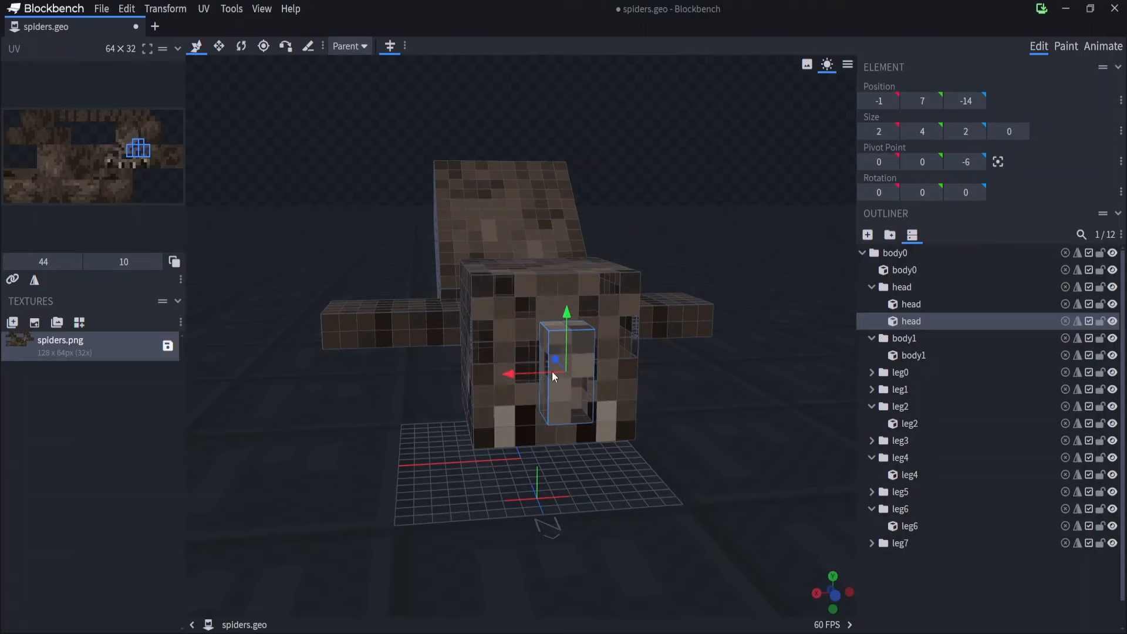
pyautogui.moveTo(509, 373); pyautogui.dragTo(443, 378)
pyautogui.moveTo(134, 147); pyautogui.dragTo(161, 192)
pyautogui.moveTo(495, 315); pyautogui.dragTo(491, 365)
pyautogui.moveTo(378, 358)
pyautogui.mouseDown()
pyautogui.moveTo(363, 343)
pyautogui.moveTo(420, 354)
pyautogui.moveTo(383, 350)
pyautogui.moveTo(365, 366)
pyautogui.moveTo(372, 357)
pyautogui.mouseUp()
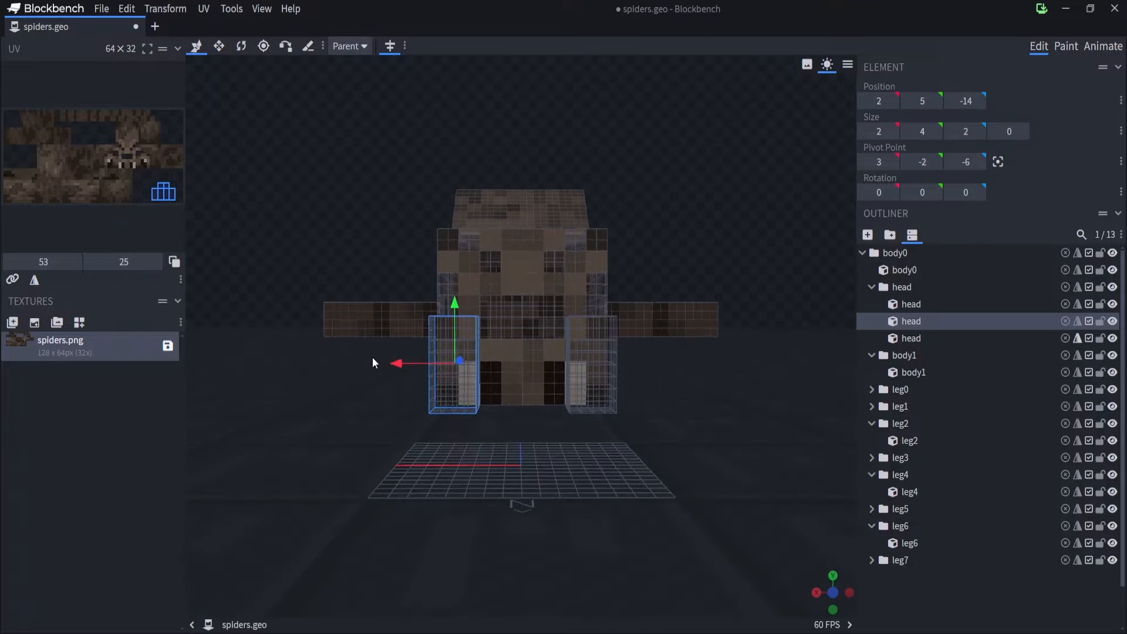
# Widen the small mirrored head cube to 3 units and move it back against the face at Z -13
pyautogui.click(218, 47)
pyautogui.moveTo(515, 362)
pyautogui.mouseDown()
pyautogui.moveTo(544, 368)
pyautogui.moveTo(528, 363)
pyautogui.mouseUp()
pyautogui.moveTo(410, 395); pyautogui.dragTo(540, 403)
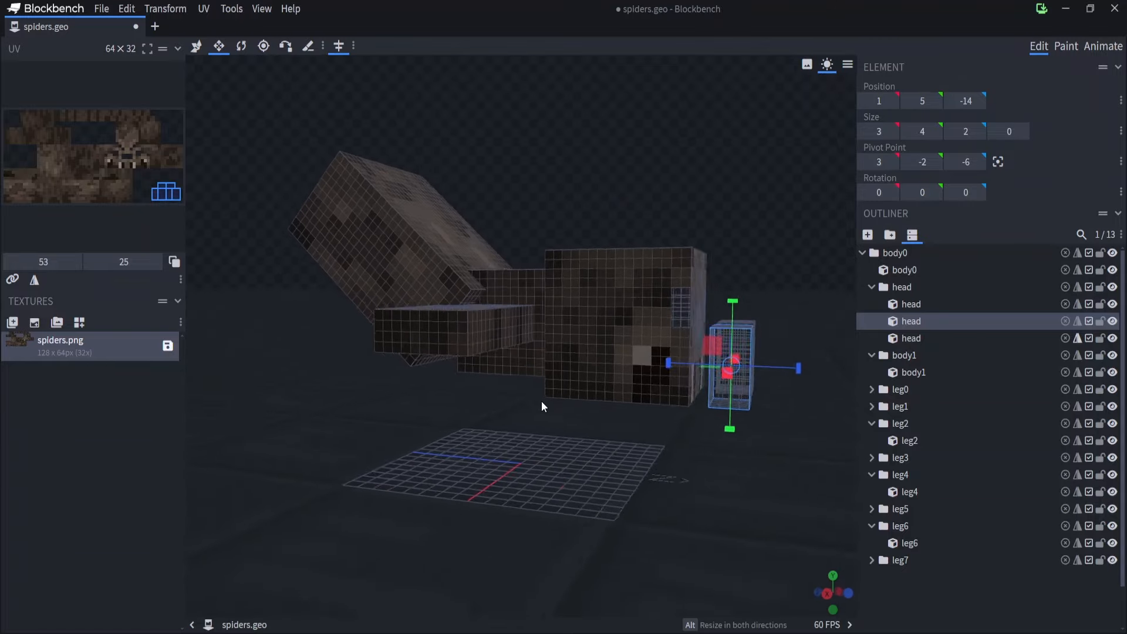
pyautogui.click(199, 41)
pyautogui.moveTo(668, 357); pyautogui.dragTo(660, 361)
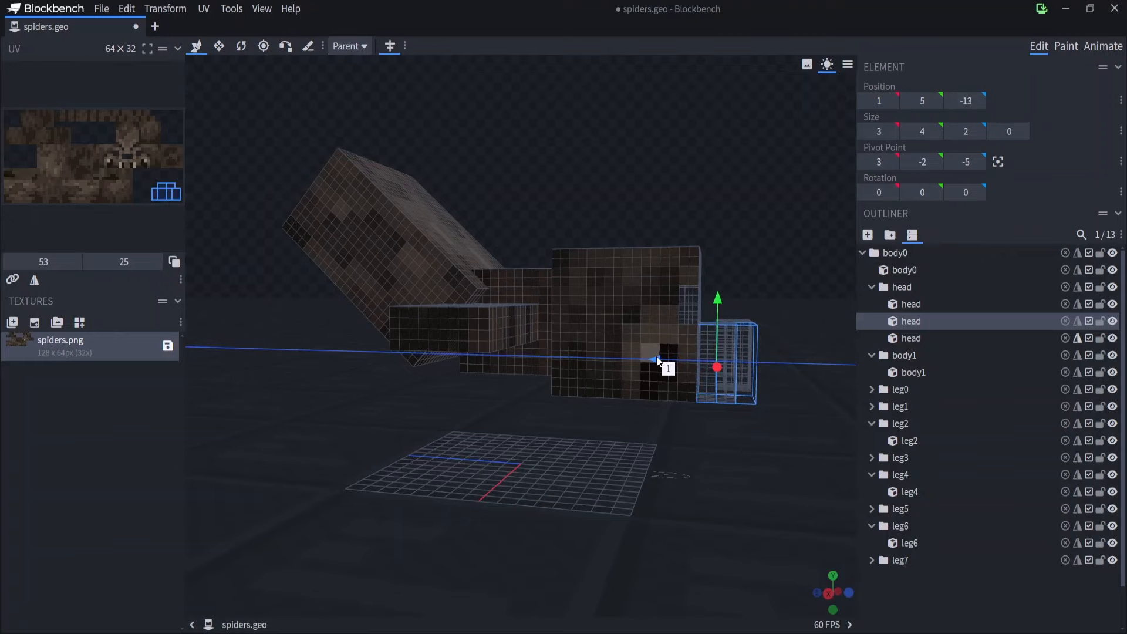
# Move the front leg cube (leg6) 4 units forward to Z -6
pyautogui.click(503, 336)
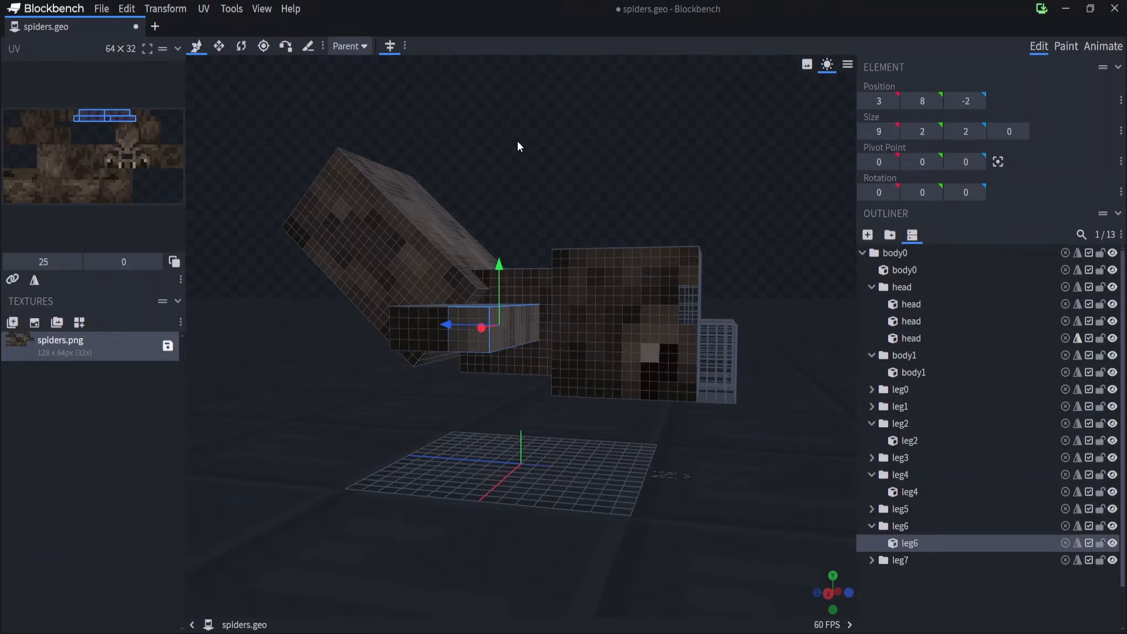
pyautogui.moveTo(518, 143); pyautogui.dragTo(428, 179)
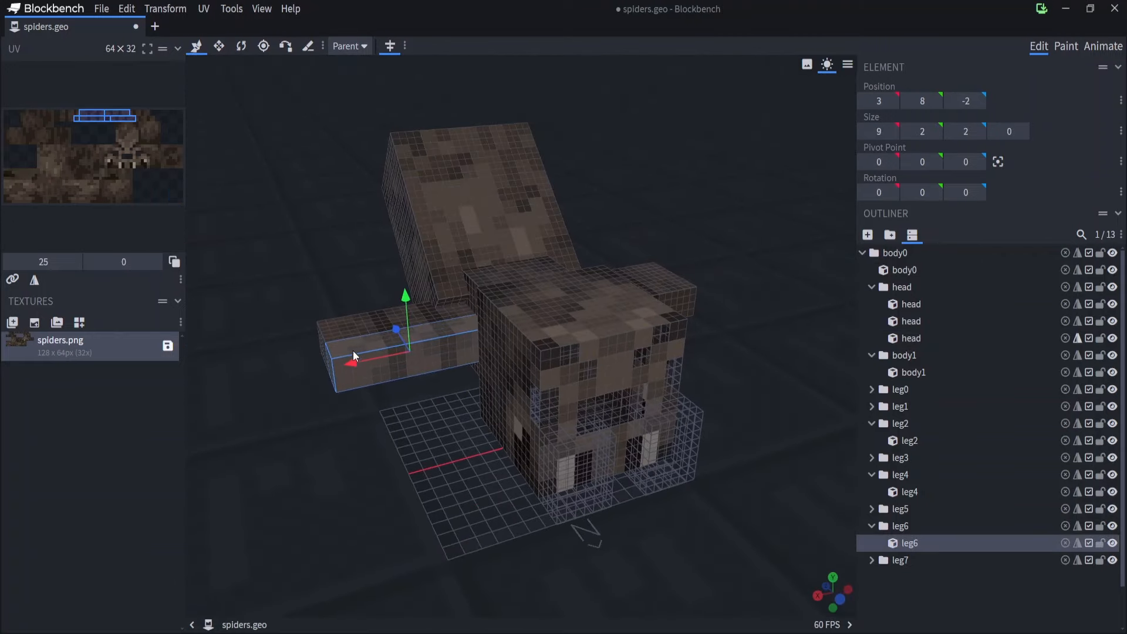
pyautogui.moveTo(396, 330); pyautogui.dragTo(423, 361)
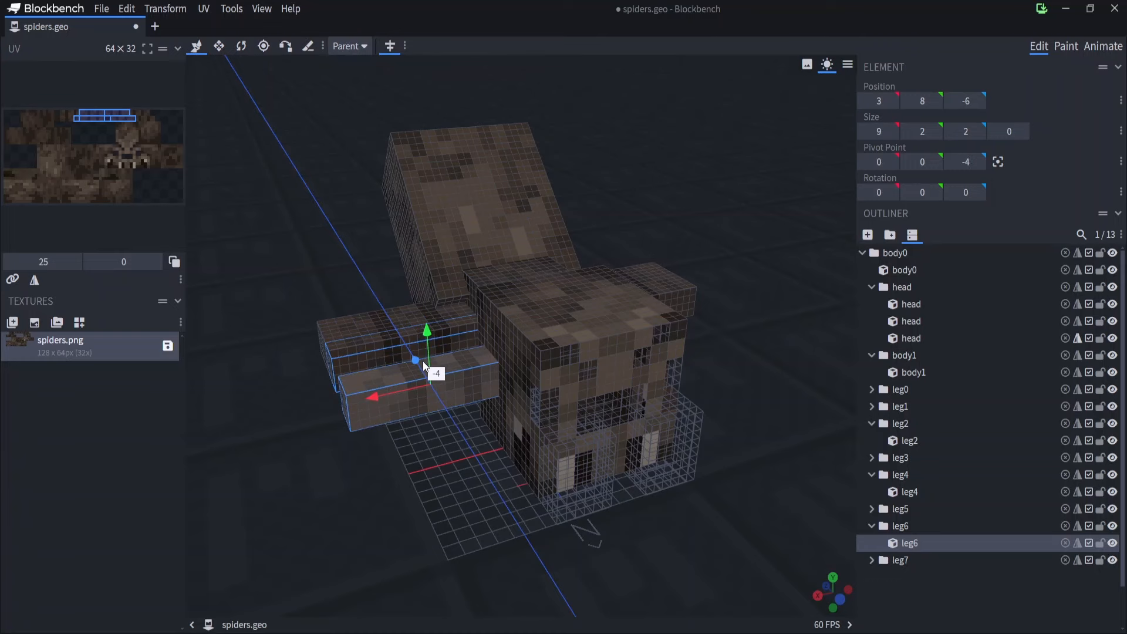
# Move the leg4 cube forward to Z -4 and shift the leg2 cube slightly forward behind it
pyautogui.moveTo(298, 269); pyautogui.dragTo(515, 379)
pyautogui.click(567, 396)
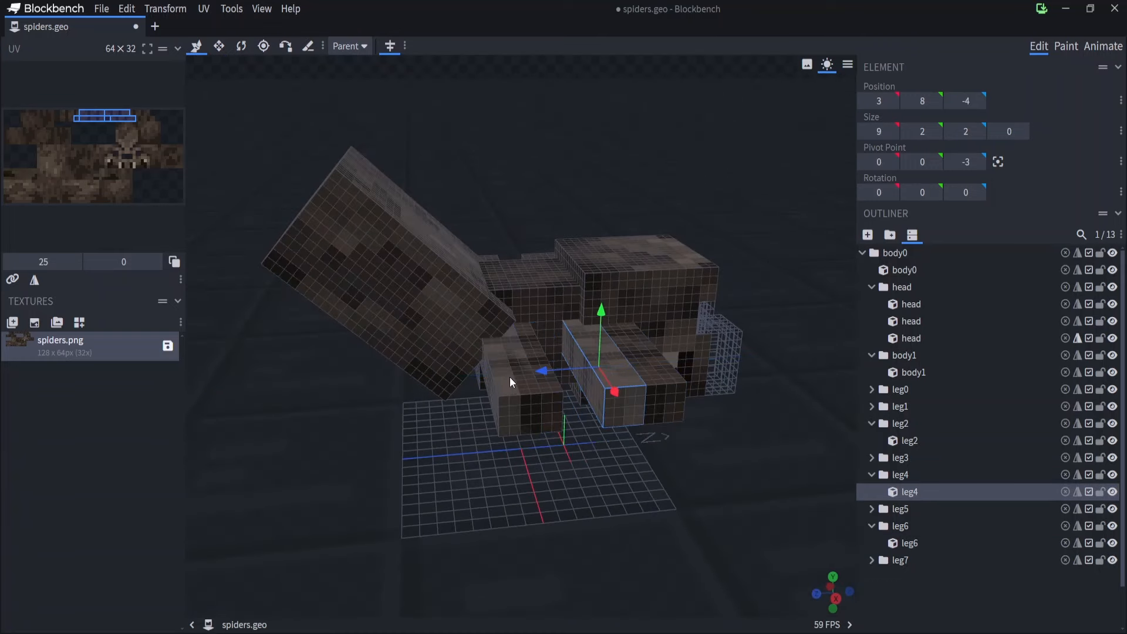
pyautogui.click(545, 388)
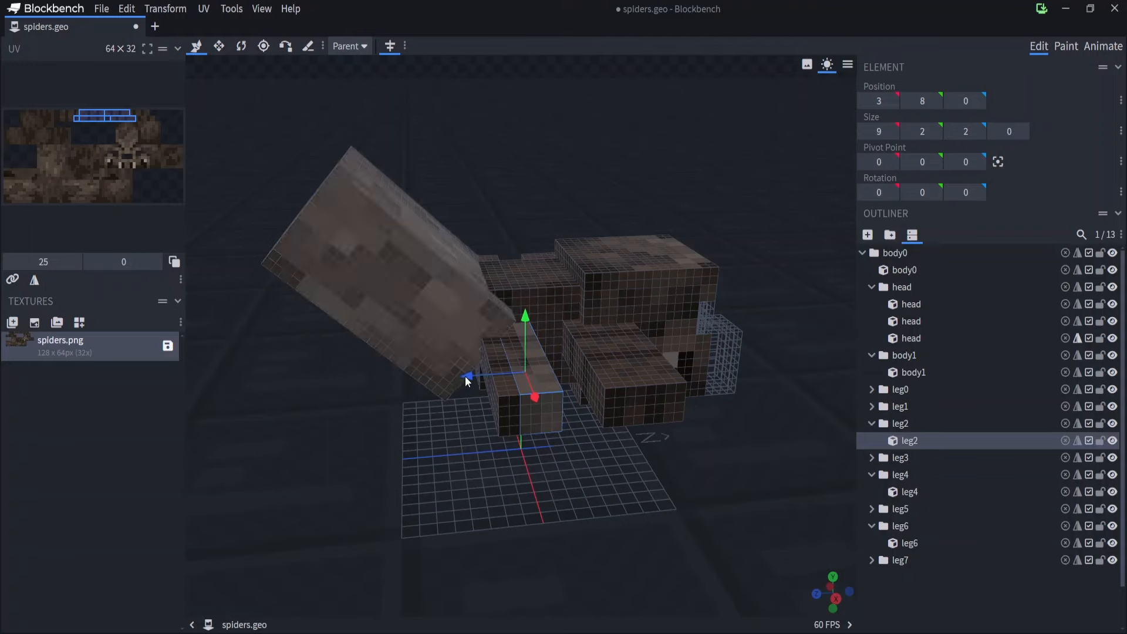
pyautogui.moveTo(466, 374); pyautogui.dragTo(616, 375)
# Rotate the front leg cube (leg6) to -57.5 degrees about Z and reposition it at -2, 15, -6
pyautogui.click(661, 372)
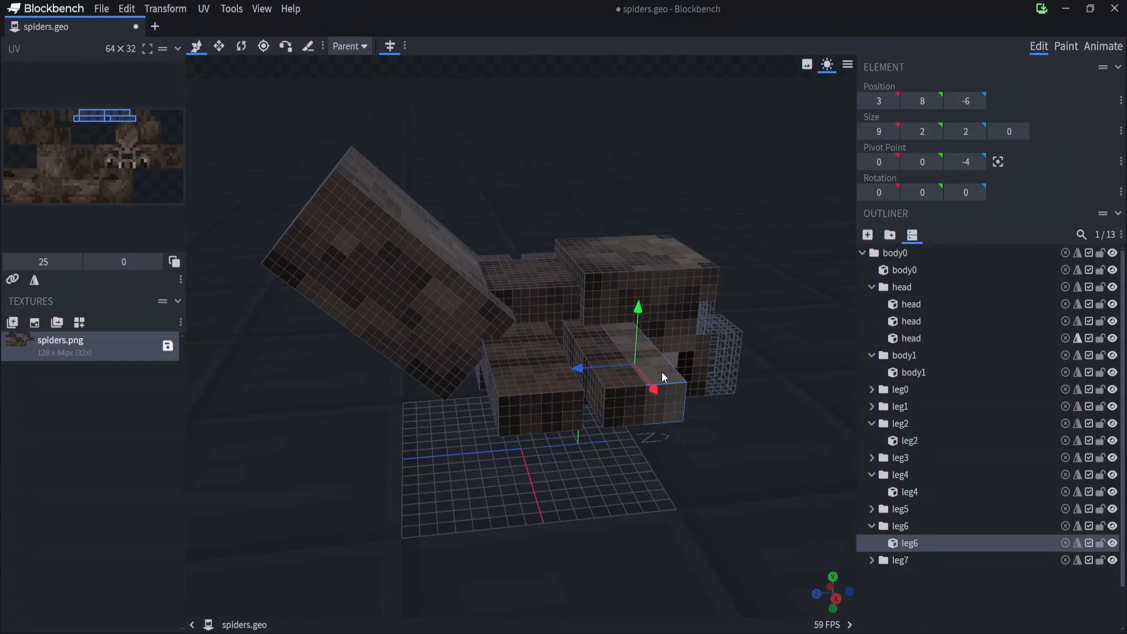
pyautogui.click(241, 46)
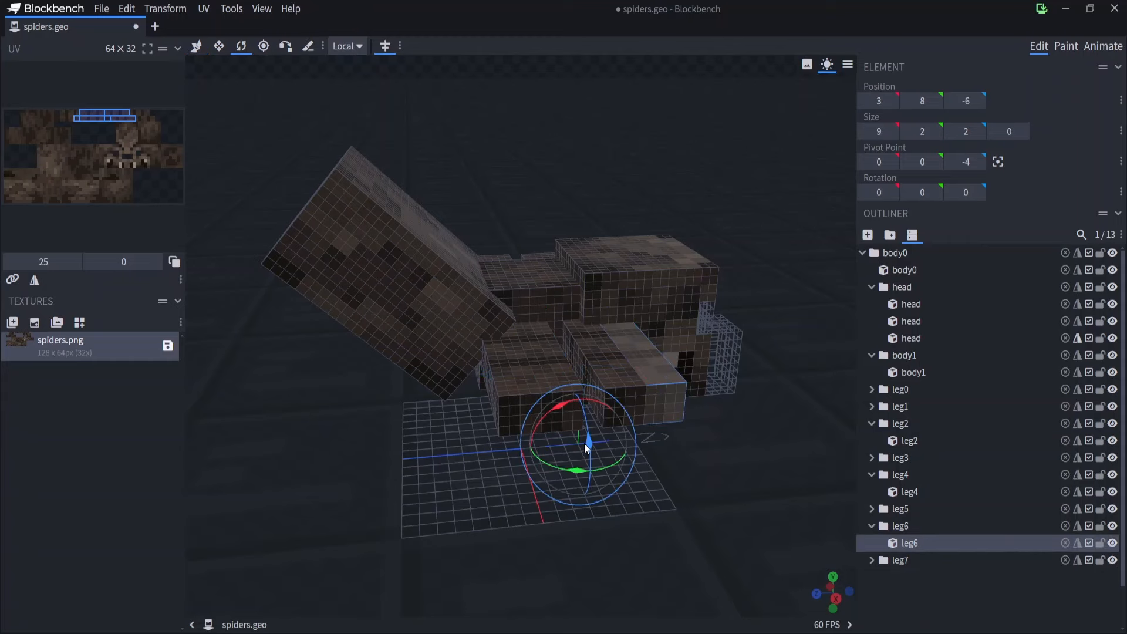
pyautogui.moveTo(482, 440); pyautogui.dragTo(307, 408)
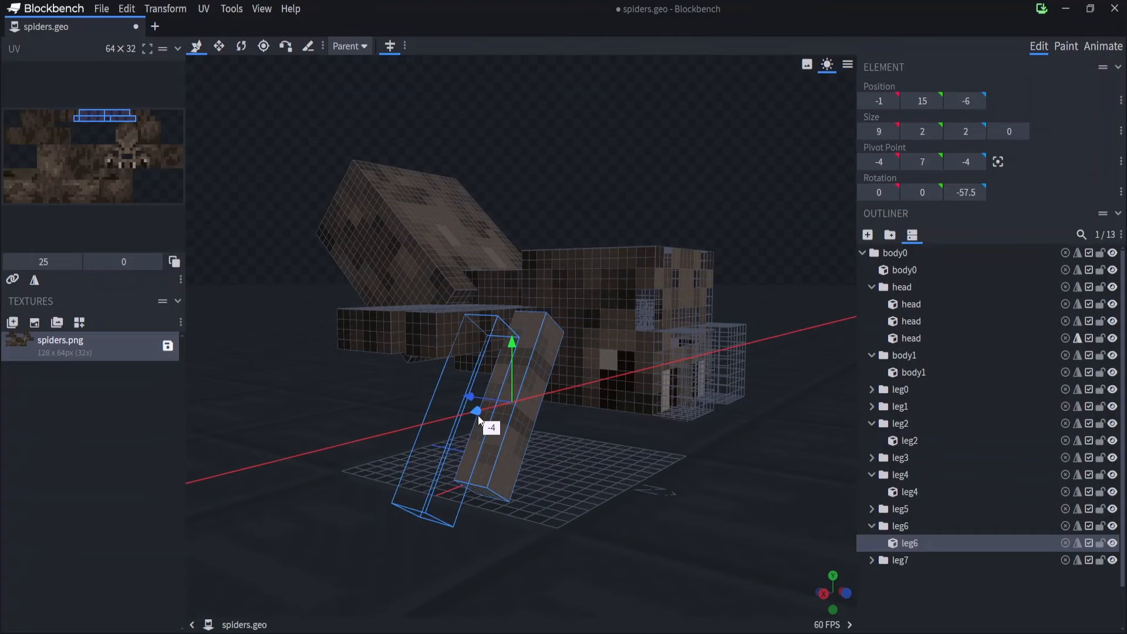
pyautogui.moveTo(478, 418); pyautogui.dragTo(489, 410)
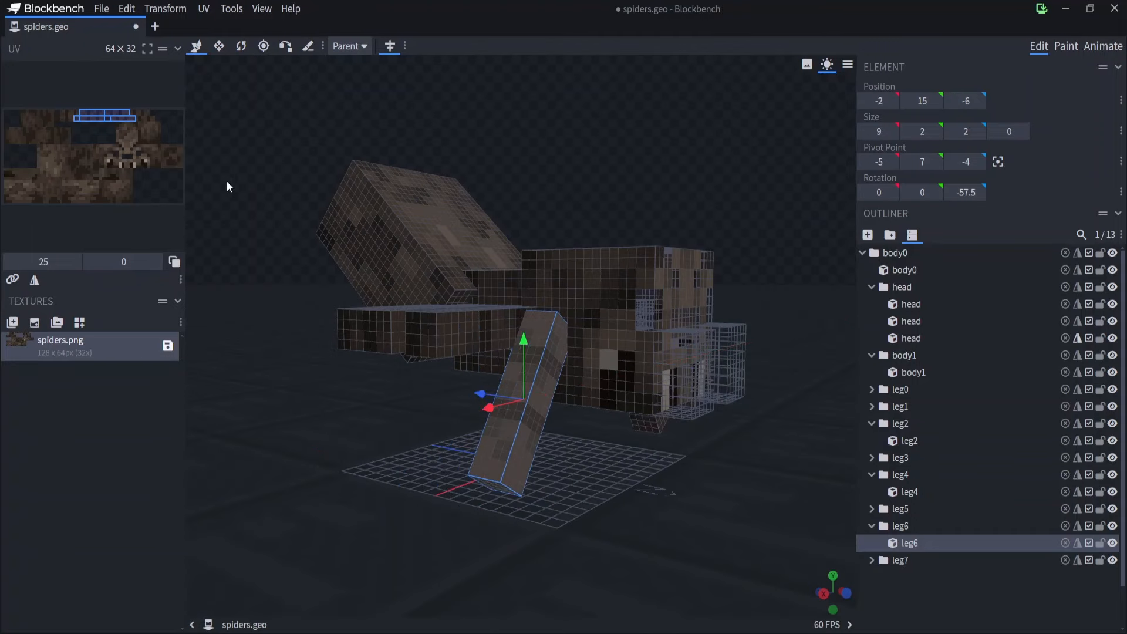
# Rotate the front leg cube (leg6) about its local Y axis to 12.5 degrees
pyautogui.click(242, 46)
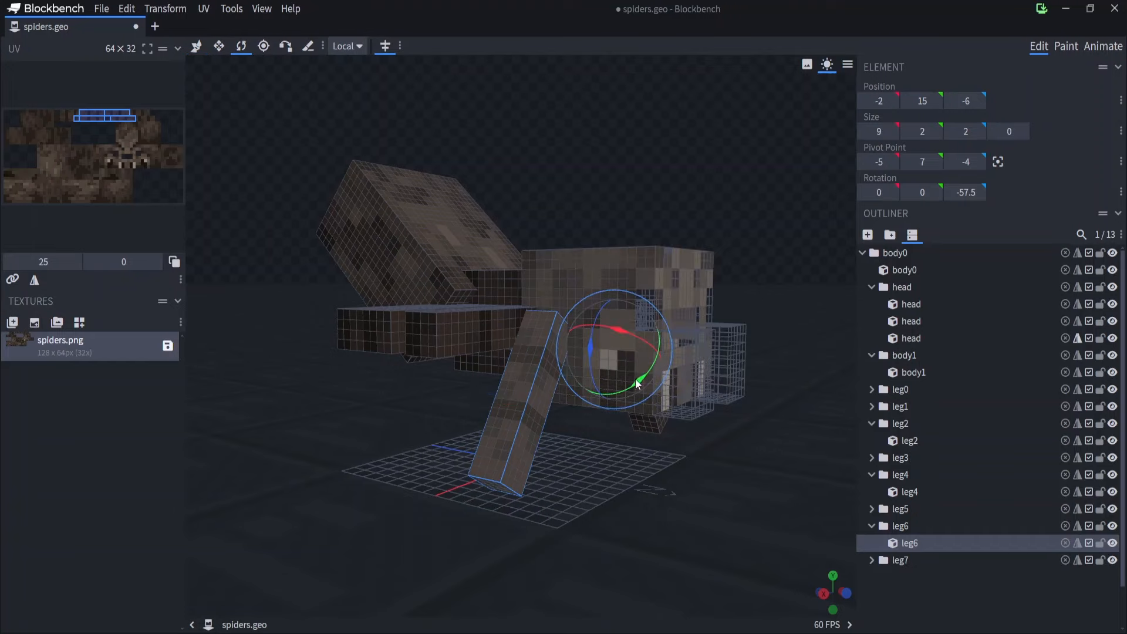
pyautogui.moveTo(640, 381); pyautogui.dragTo(654, 379)
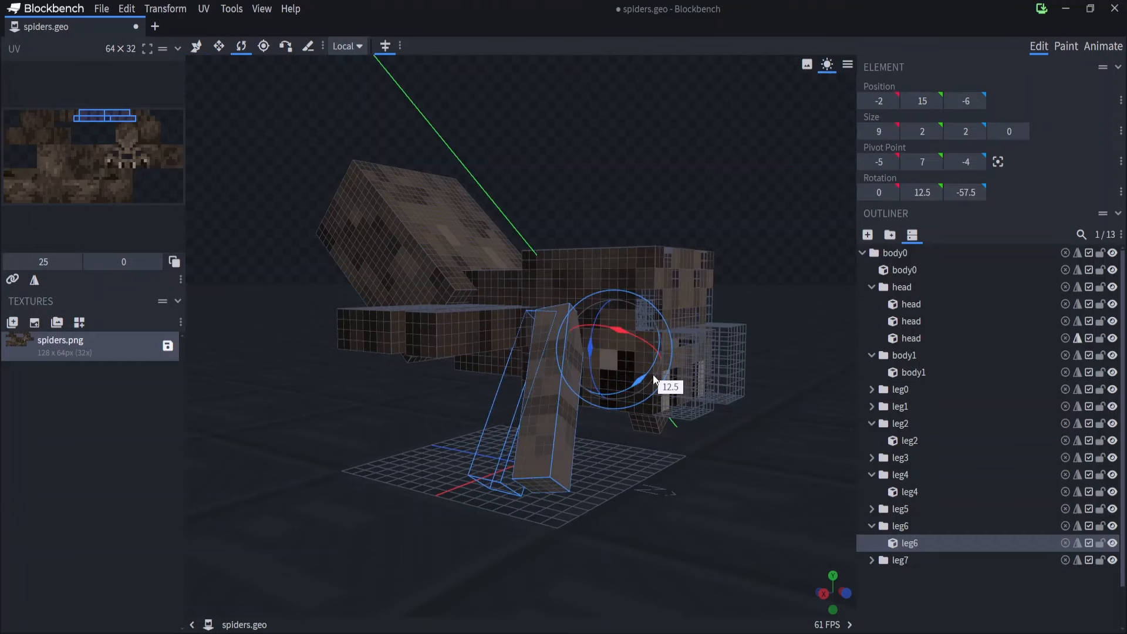
# Rotate the rear leg cube (leg0) to -20 degrees about Y and -40 about Z, shift it to Z 0 and raise it toward the body
pyautogui.moveTo(350, 463); pyautogui.dragTo(428, 484)
pyautogui.click(488, 350)
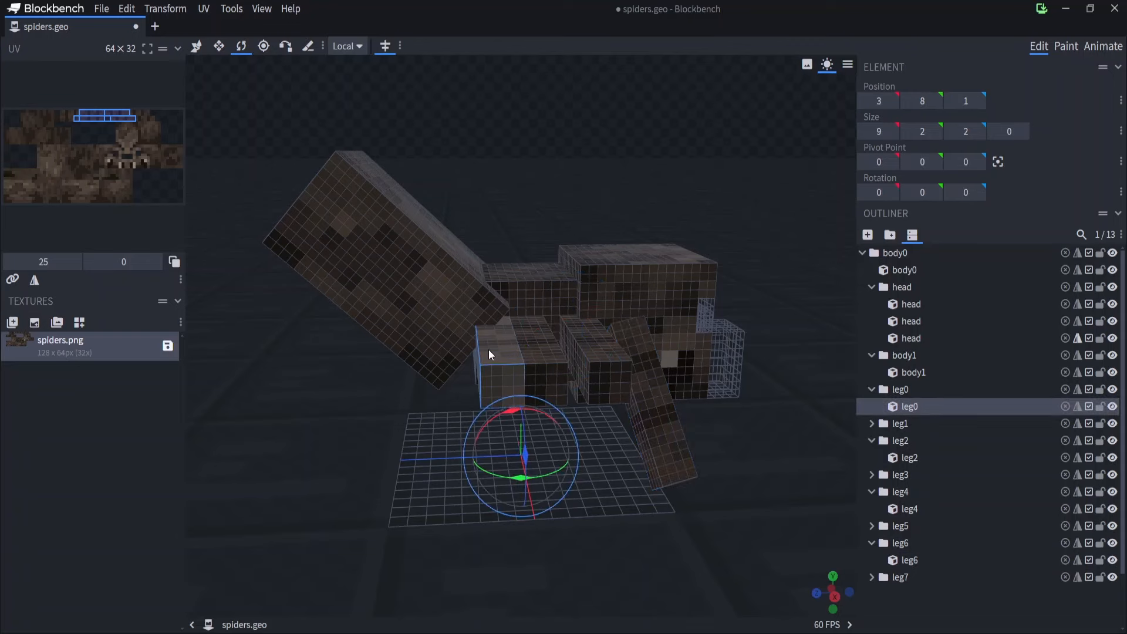
pyautogui.moveTo(523, 452); pyautogui.dragTo(489, 503)
pyautogui.click(197, 47)
pyautogui.moveTo(393, 505); pyautogui.dragTo(453, 495)
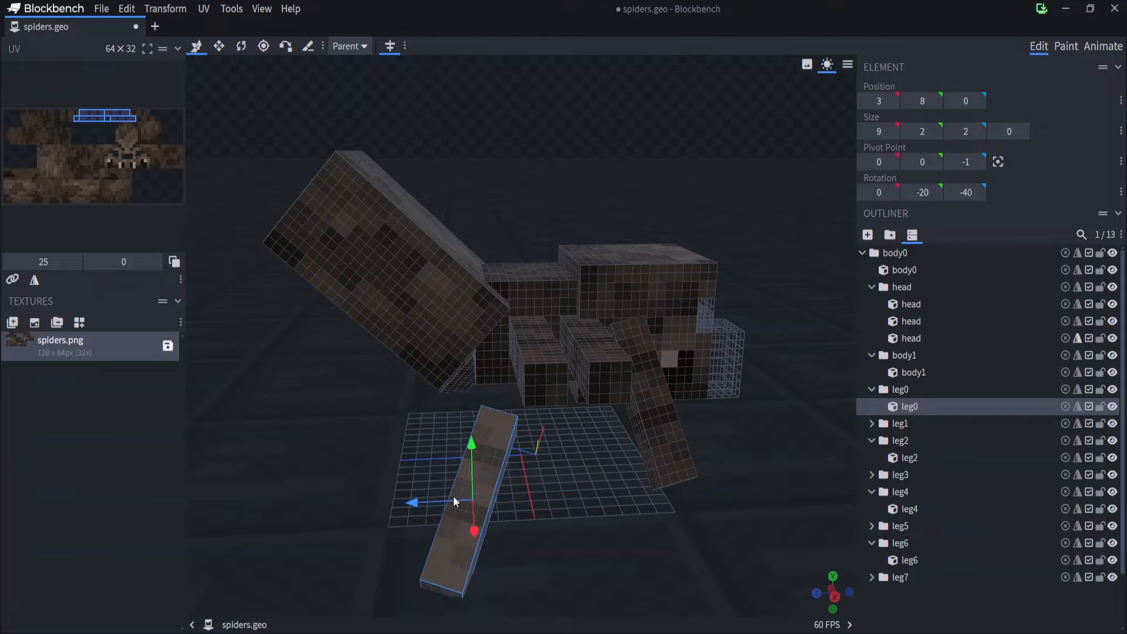
pyautogui.moveTo(473, 447); pyautogui.dragTo(468, 385)
pyautogui.moveTo(473, 468); pyautogui.dragTo(470, 363)
# Rotate the leg4 cube to -4.2617, 9.0548, -25.3376 degrees, raise it to Y 10 and adjust its position against the body
pyautogui.click(470, 363)
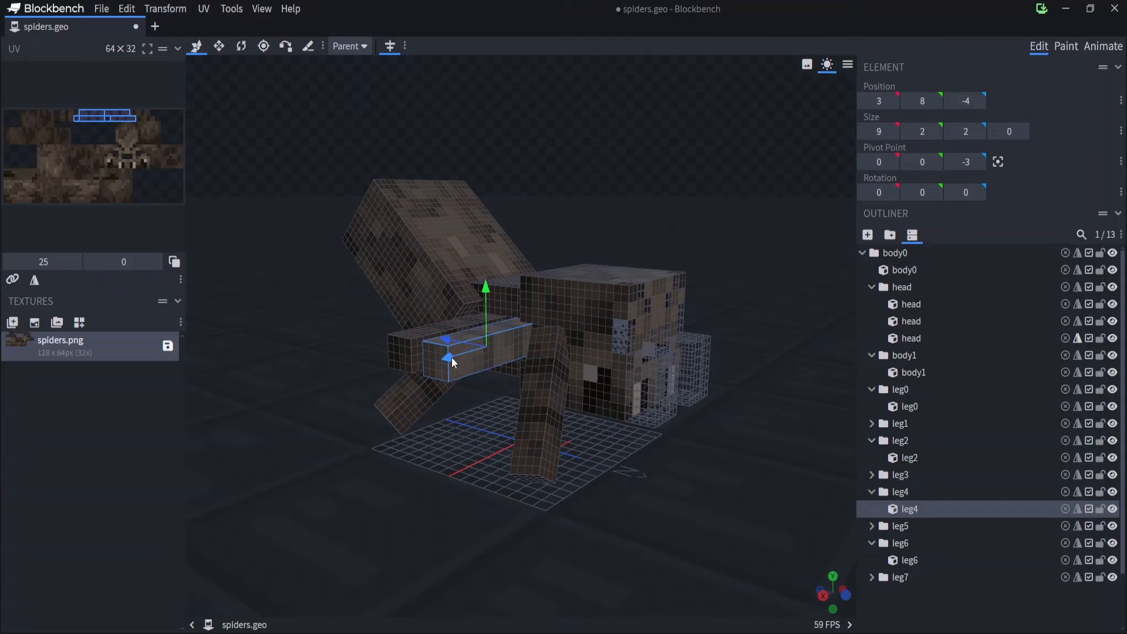
pyautogui.click(242, 47)
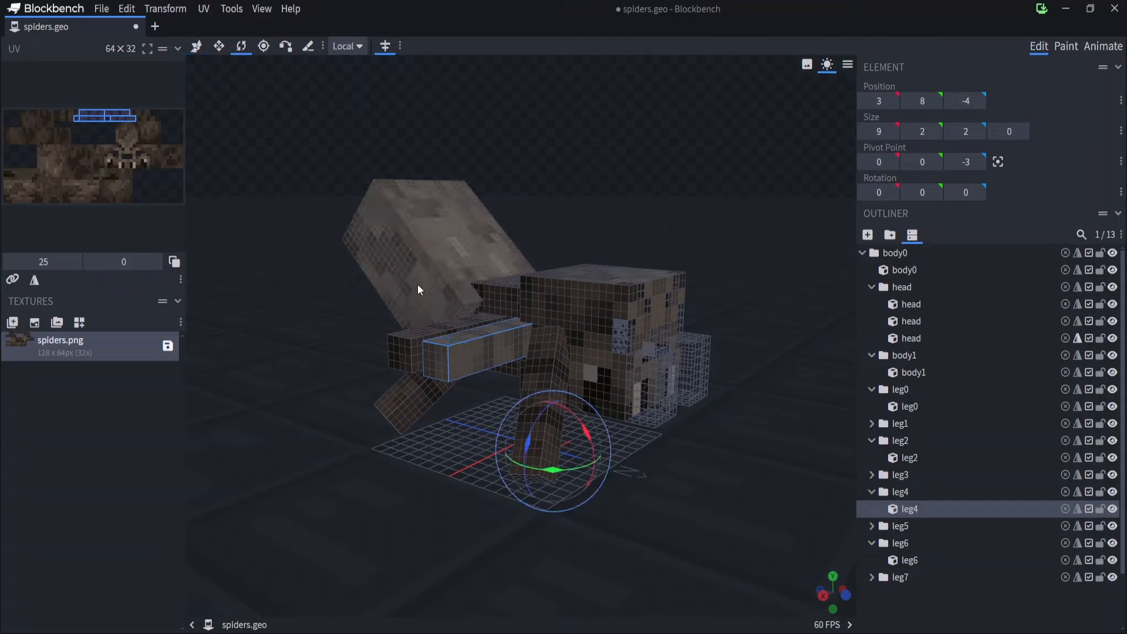
pyautogui.moveTo(544, 467)
pyautogui.mouseDown()
pyautogui.moveTo(565, 460)
pyautogui.moveTo(526, 437)
pyautogui.moveTo(523, 470)
pyautogui.mouseUp()
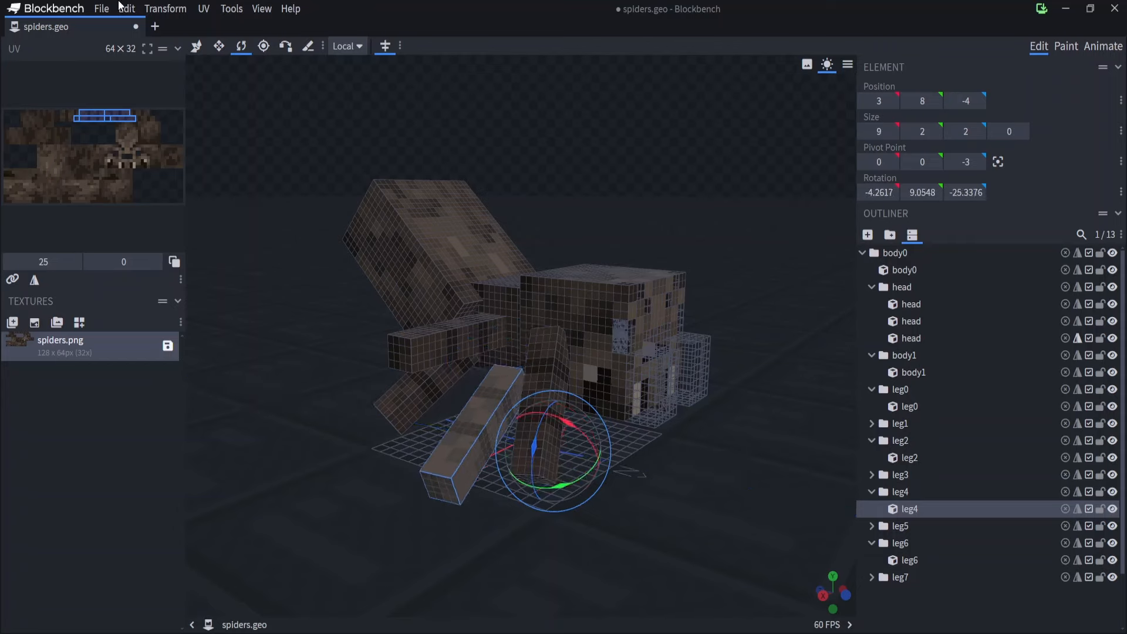
pyautogui.click(197, 46)
pyautogui.moveTo(477, 372); pyautogui.dragTo(476, 343)
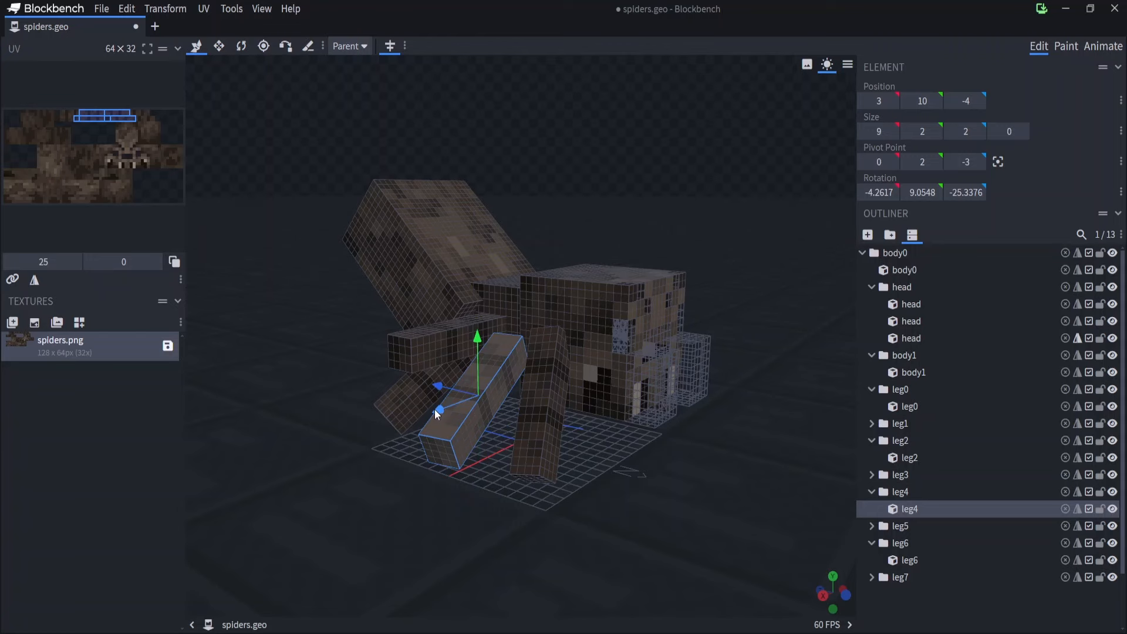
pyautogui.moveTo(435, 410); pyautogui.dragTo(443, 408)
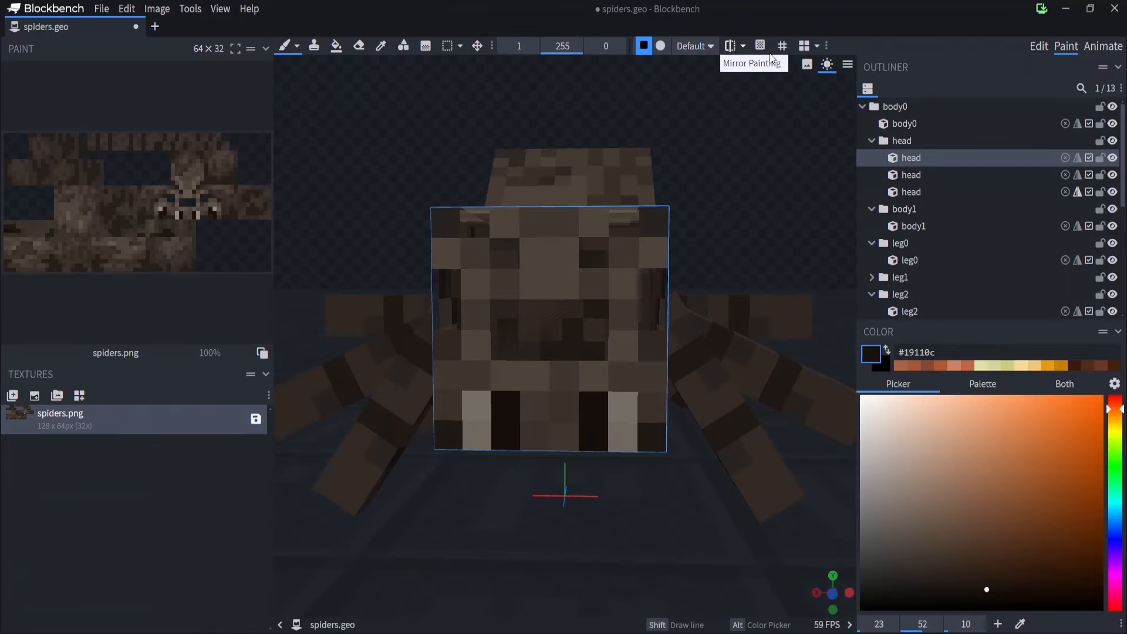
# Enable mirror painting and paint the inner and outer eye patches on the head's front in dark brown #19110c
pyautogui.click(730, 45)
pyautogui.moveTo(482, 306)
pyautogui.mouseDown()
pyautogui.moveTo(508, 307)
pyautogui.moveTo(486, 305)
pyautogui.moveTo(495, 293)
pyautogui.moveTo(526, 311)
pyautogui.mouseUp()
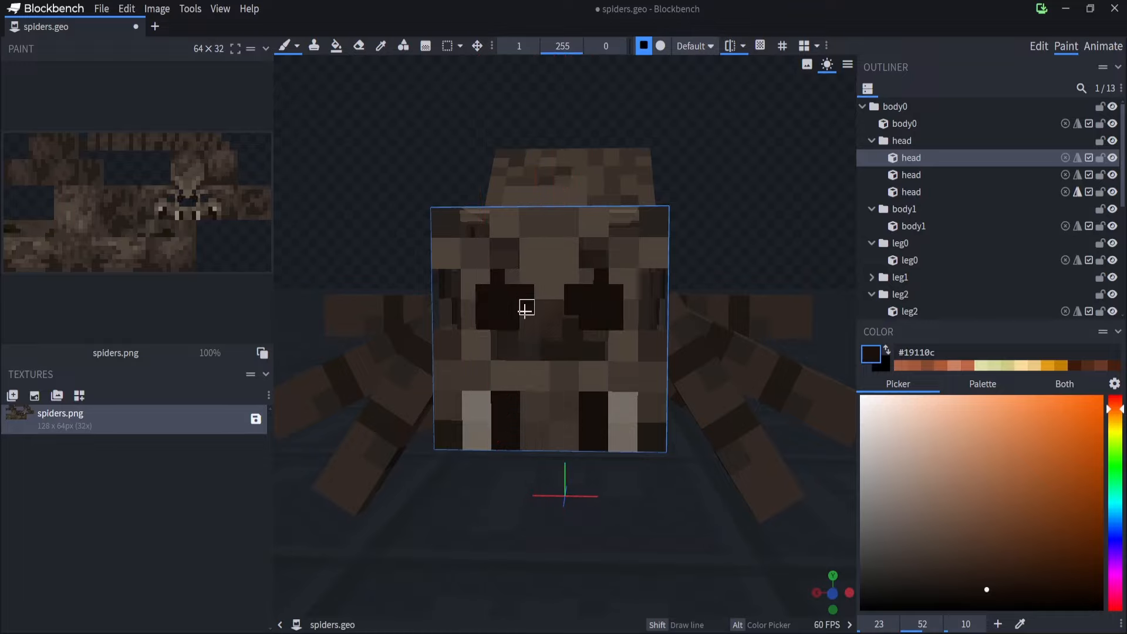
pyautogui.moveTo(469, 277); pyautogui.dragTo(439, 262)
pyautogui.moveTo(376, 204)
pyautogui.mouseDown()
pyautogui.moveTo(391, 157)
pyautogui.moveTo(413, 170)
pyautogui.moveTo(382, 174)
pyautogui.mouseUp()
pyautogui.moveTo(489, 265); pyautogui.dragTo(579, 280)
# Outline the tops and edges of the eyes in pale yellow #e5dd9e, including the bridge between the inner eyes
pyautogui.click(982, 365)
pyautogui.click(580, 295)
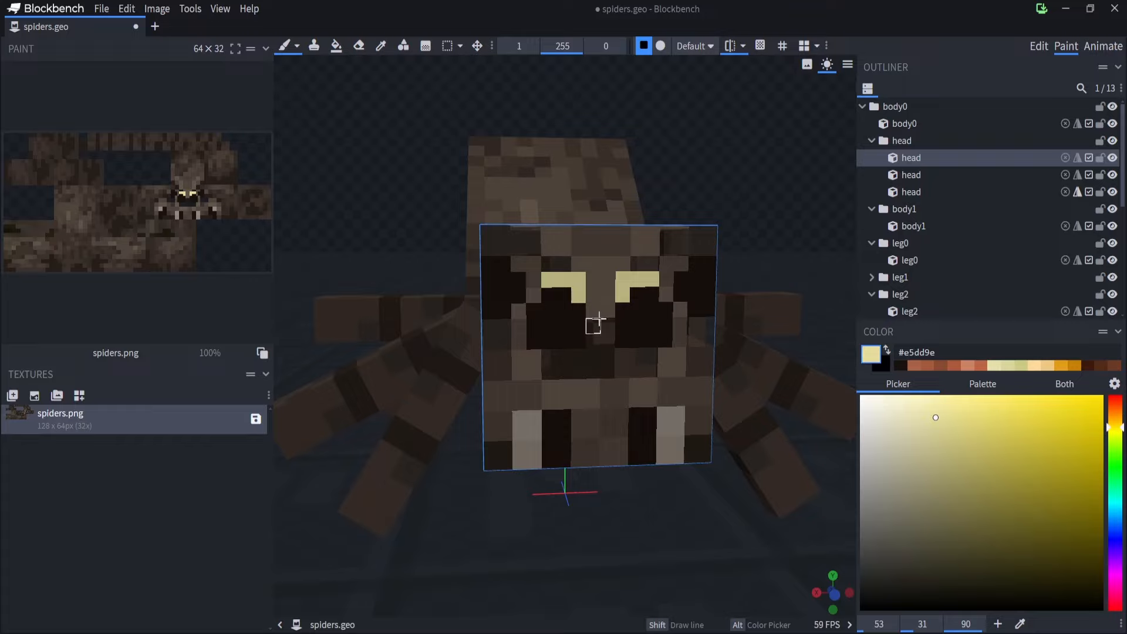
pyautogui.click(593, 309)
pyautogui.click(533, 294)
pyautogui.click(517, 309)
pyautogui.click(518, 265)
pyautogui.moveTo(503, 248); pyautogui.dragTo(487, 247)
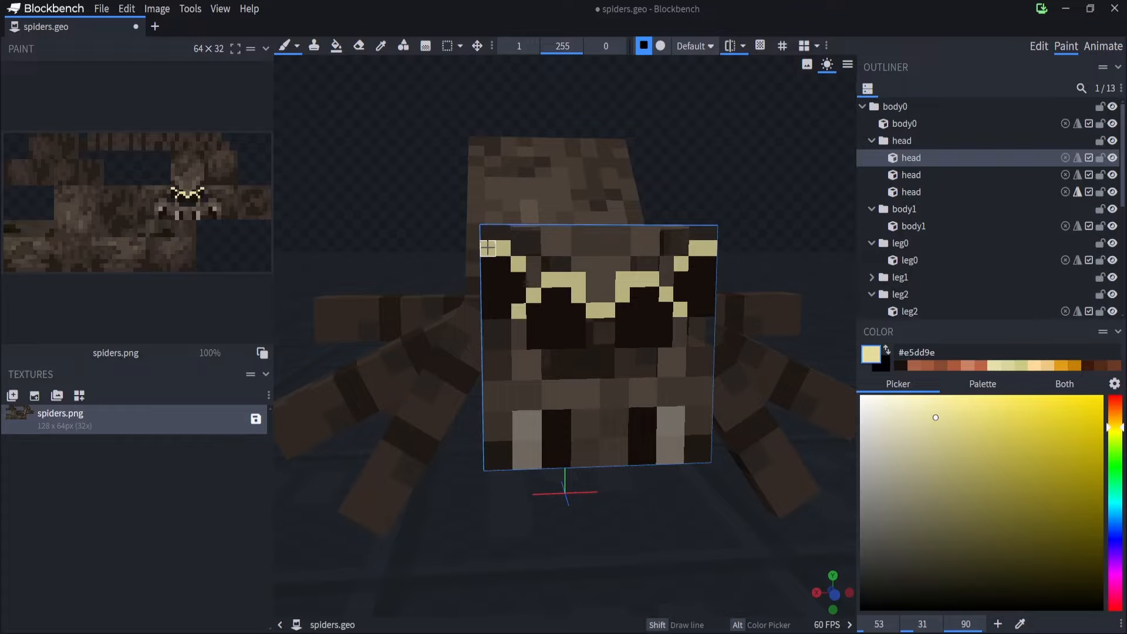
pyautogui.moveTo(489, 327); pyautogui.dragTo(505, 327)
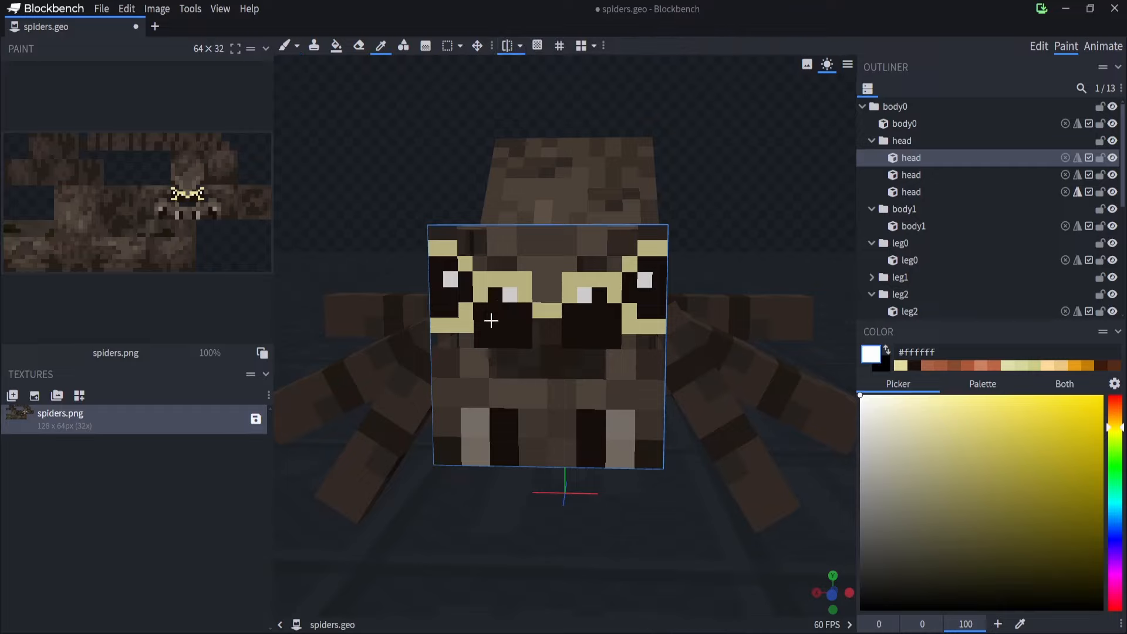
# Cover the inner eyes' white highlights with the sampled dark eye color and repaint them in white #ffffff one pixel lower
pyautogui.keyDown('alt'); pyautogui.click(490, 321); pyautogui.keyUp('alt')
pyautogui.click(506, 296)
pyautogui.click(451, 276)
pyautogui.press('b')
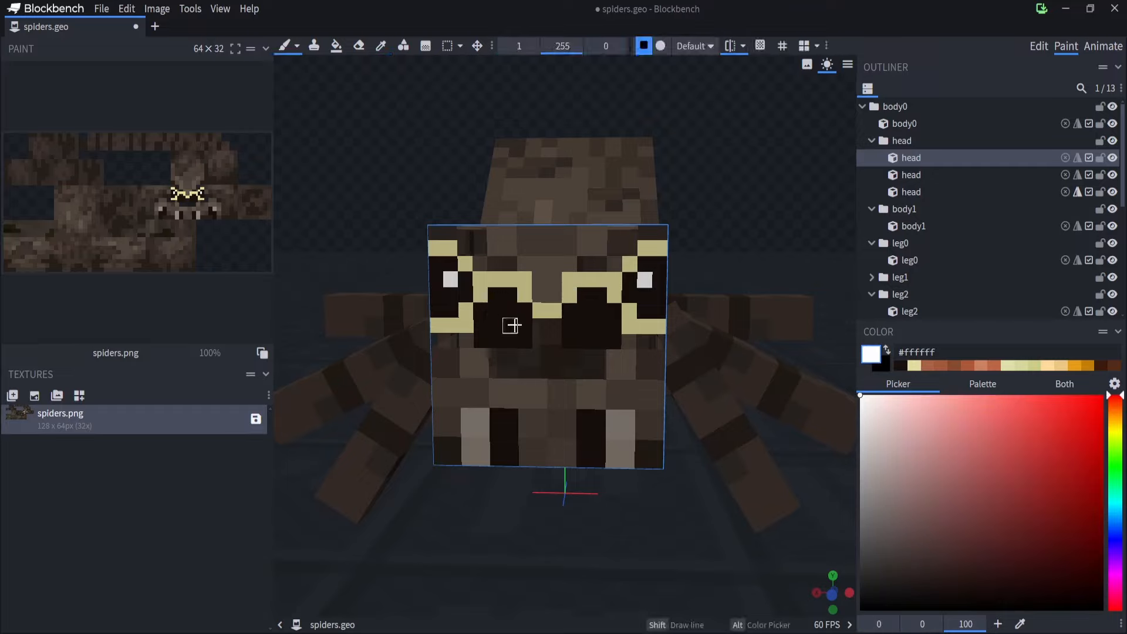
pyautogui.click(511, 312)
# Paint green #065714 irises around the white highlights in the inner and outer eyes
pyautogui.moveTo(496, 309); pyautogui.dragTo(496, 324)
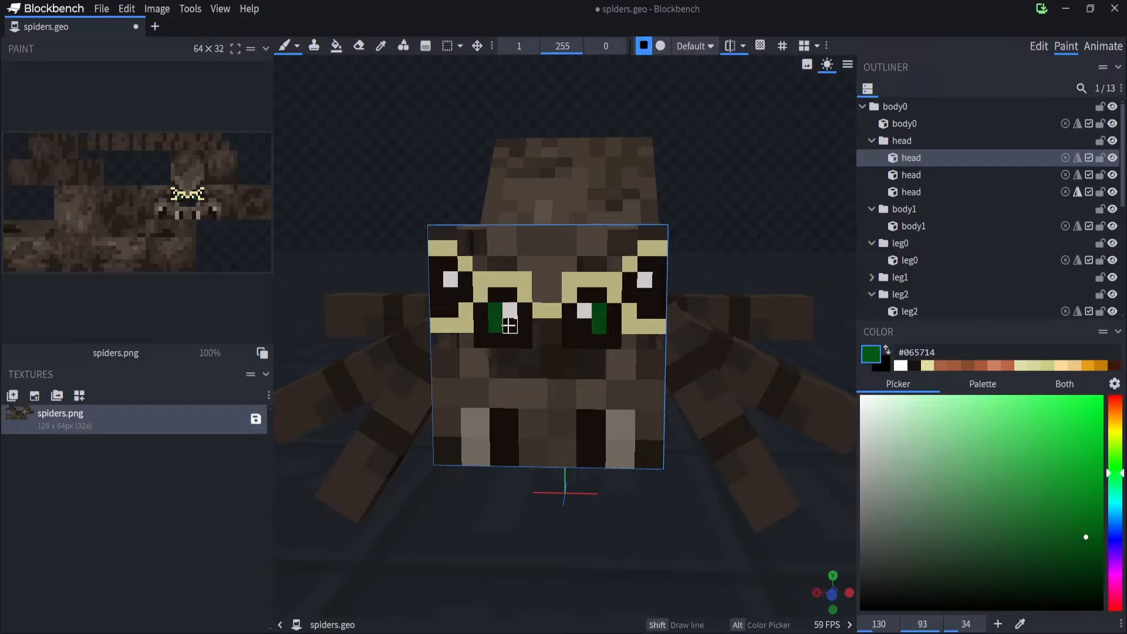
pyautogui.click(437, 291)
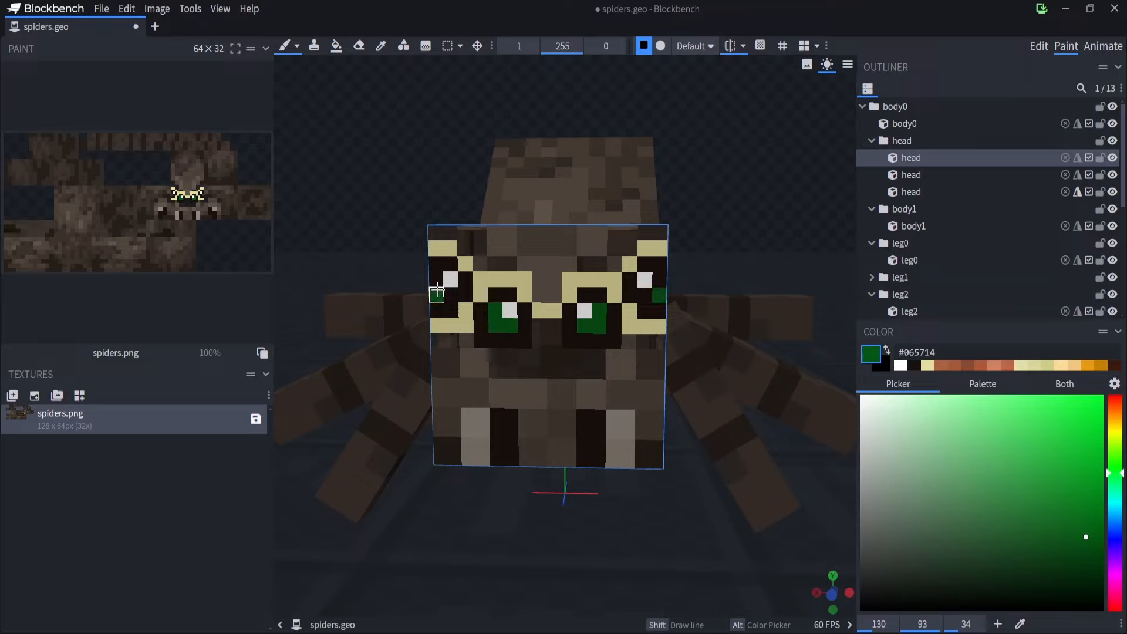
pyautogui.moveTo(442, 290)
pyautogui.mouseDown()
pyautogui.moveTo(442, 276)
pyautogui.moveTo(398, 307)
pyautogui.mouseUp()
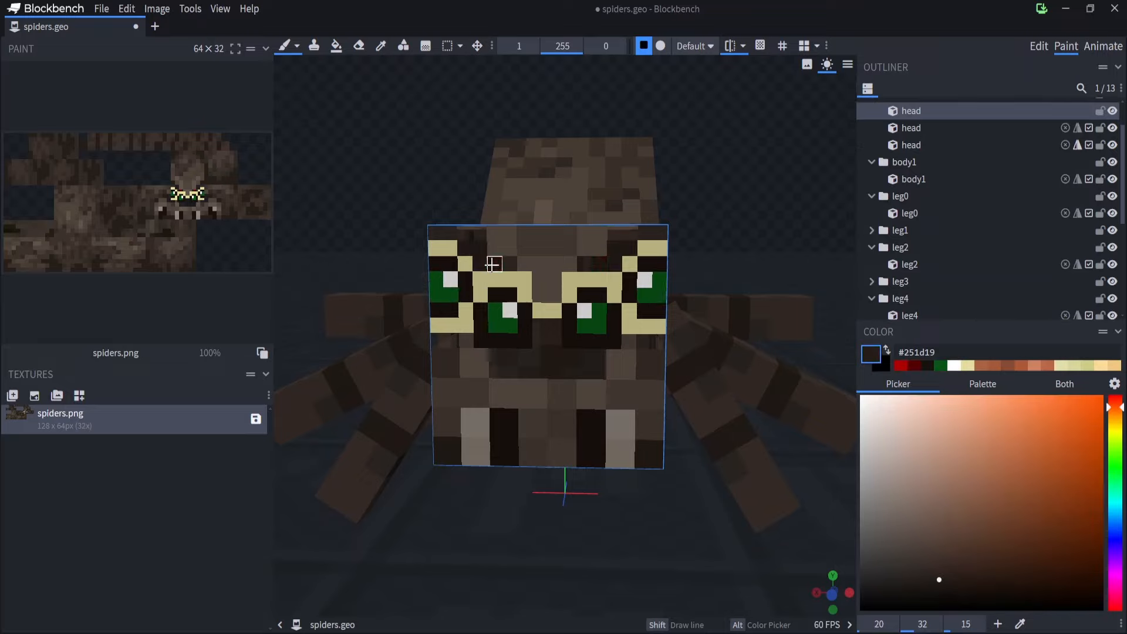
# Paint the forehead above the pale yellow eye outlines in dark brown #251d19
pyautogui.moveTo(493, 265)
pyautogui.mouseDown()
pyautogui.moveTo(533, 262)
pyautogui.moveTo(546, 296)
pyautogui.moveTo(509, 249)
pyautogui.moveTo(449, 229)
pyautogui.moveTo(545, 250)
pyautogui.mouseUp()
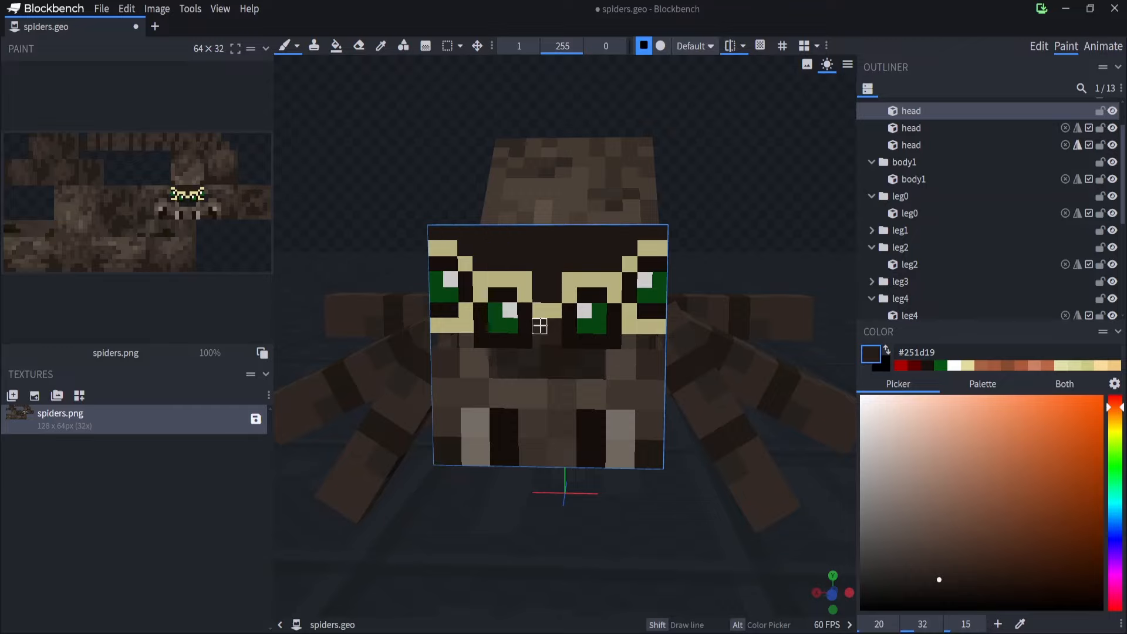